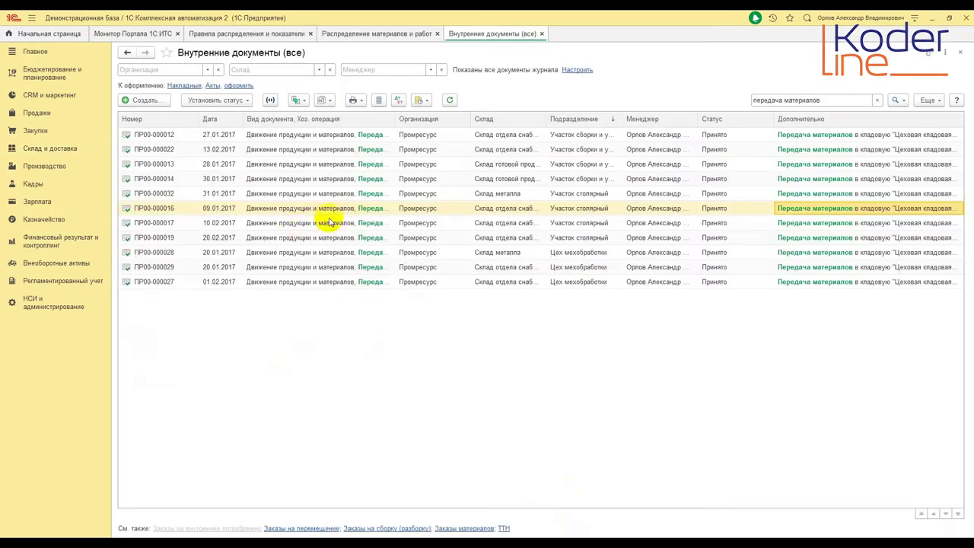
Examine the materials and regulated accounting entries of the 09.01.2017 material transfer to the Участок столярный workshop storeroom.
{"action": "double_click", "coordinate": [344, 210]}
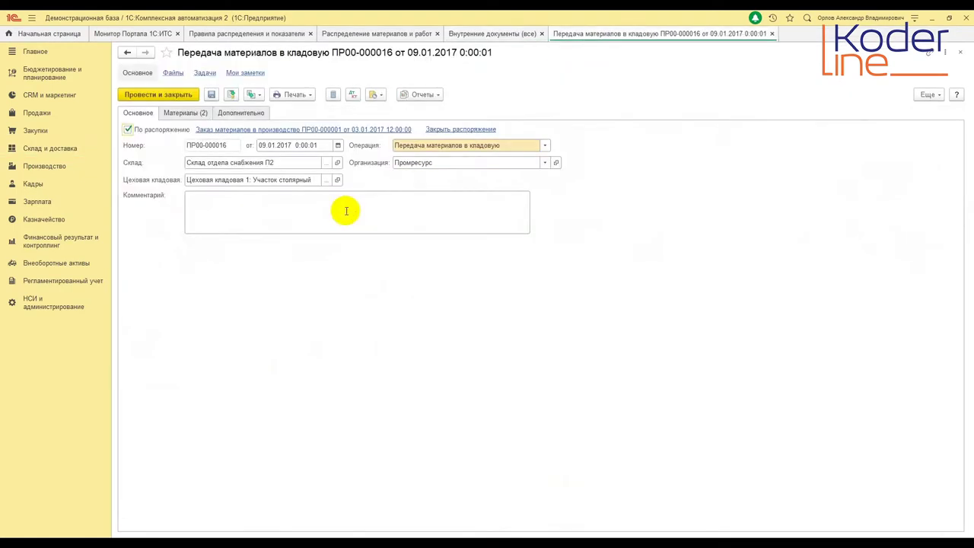
{"action": "left_click", "coordinate": [171, 114]}
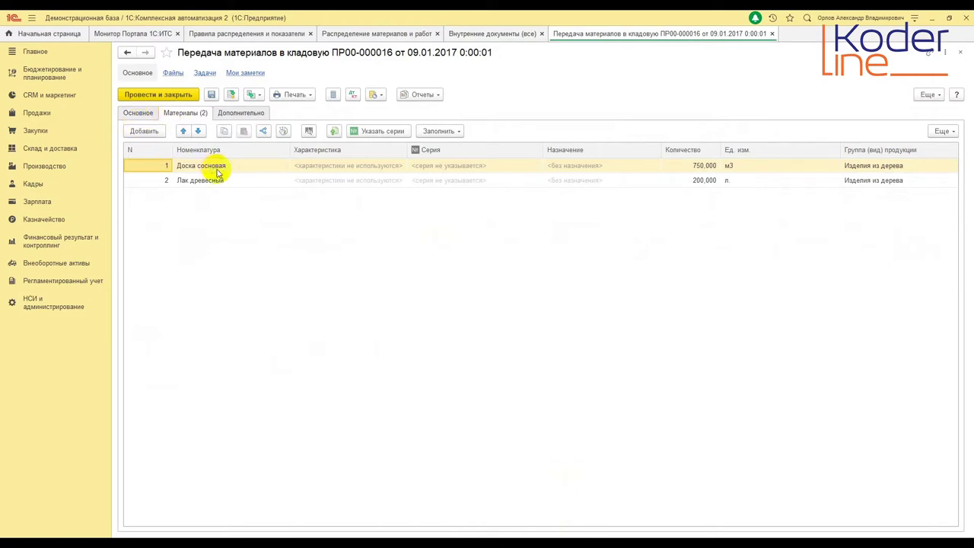
{"action": "left_click", "coordinate": [351, 95]}
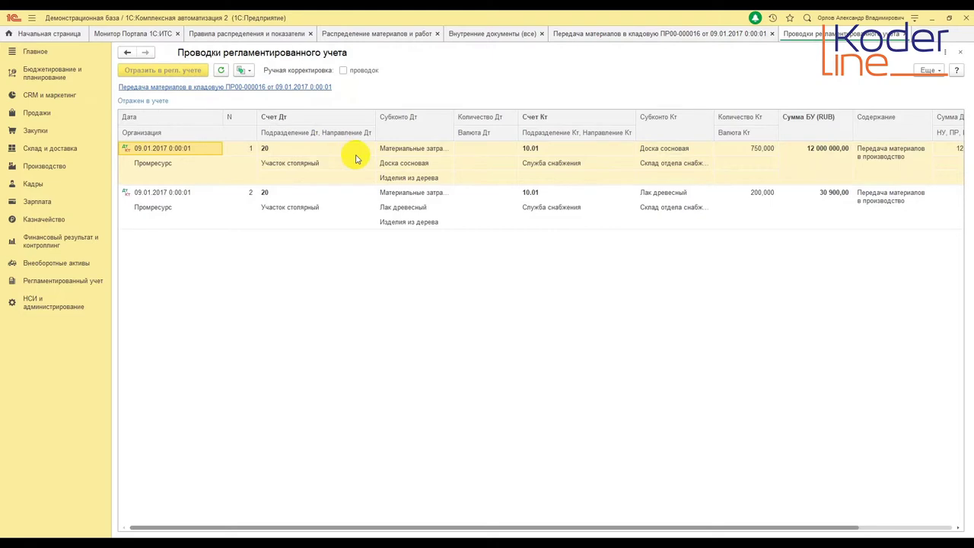
{"action": "left_click", "coordinate": [960, 51]}
{"action": "key", "text": "Escape"}
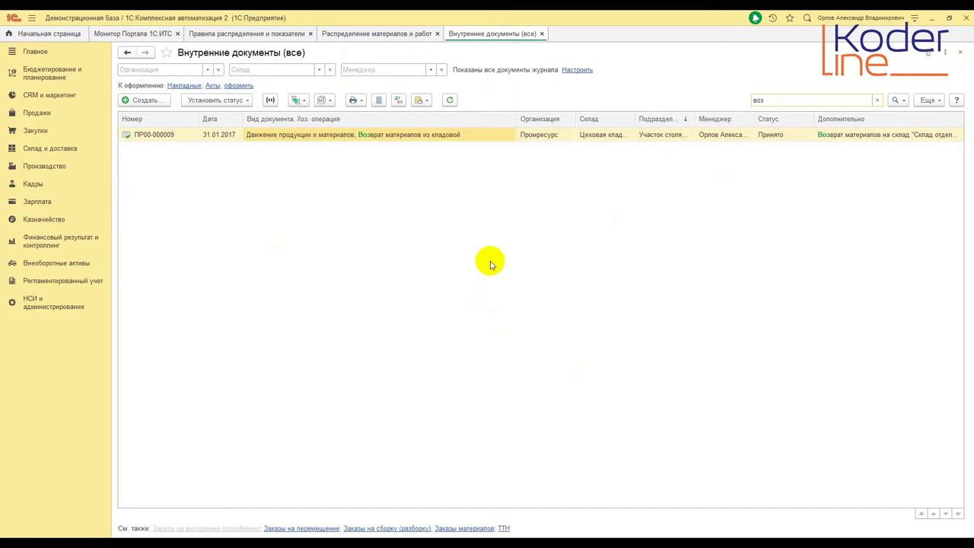
Clear the internal documents search and open the expense distribution rules for Статей расходов по выпускам продукции.
{"action": "left_click", "coordinate": [878, 100]}
{"action": "left_click", "coordinate": [46, 133]}
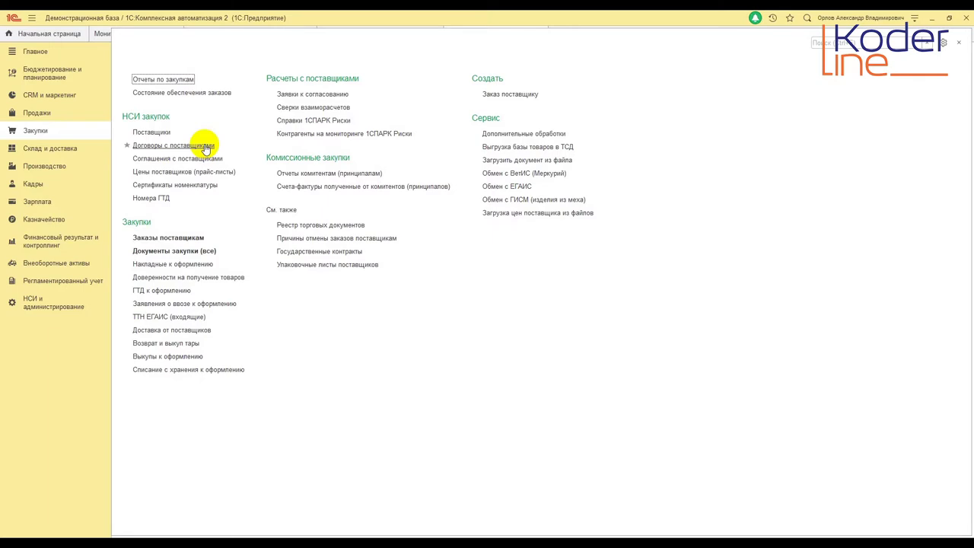
{"action": "left_click", "coordinate": [67, 169]}
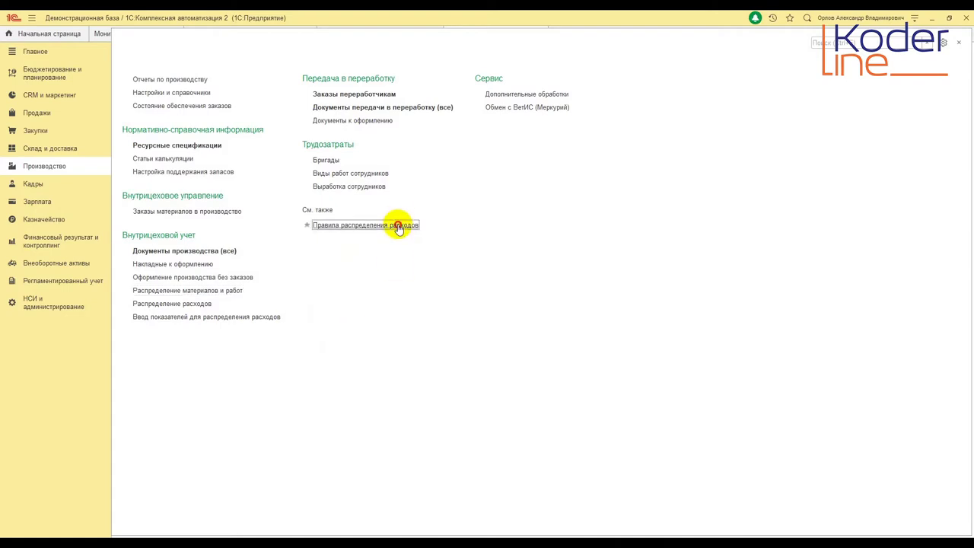
{"action": "left_click", "coordinate": [399, 227]}
{"action": "left_click", "coordinate": [152, 71]}
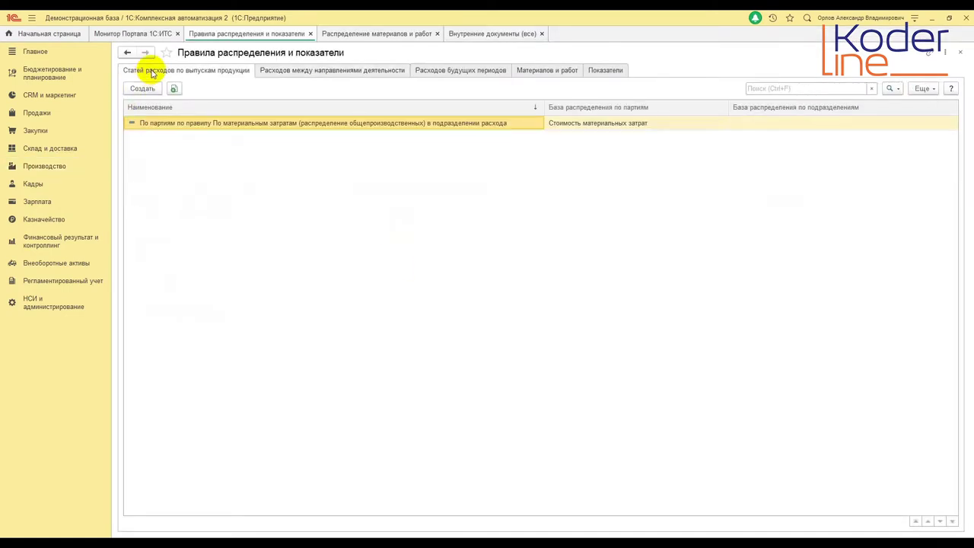
Open the material-cost distribution rule for batches and examine the available bases for Между партиями по базе.
{"action": "right_click", "coordinate": [261, 125]}
{"action": "left_click", "coordinate": [310, 158]}
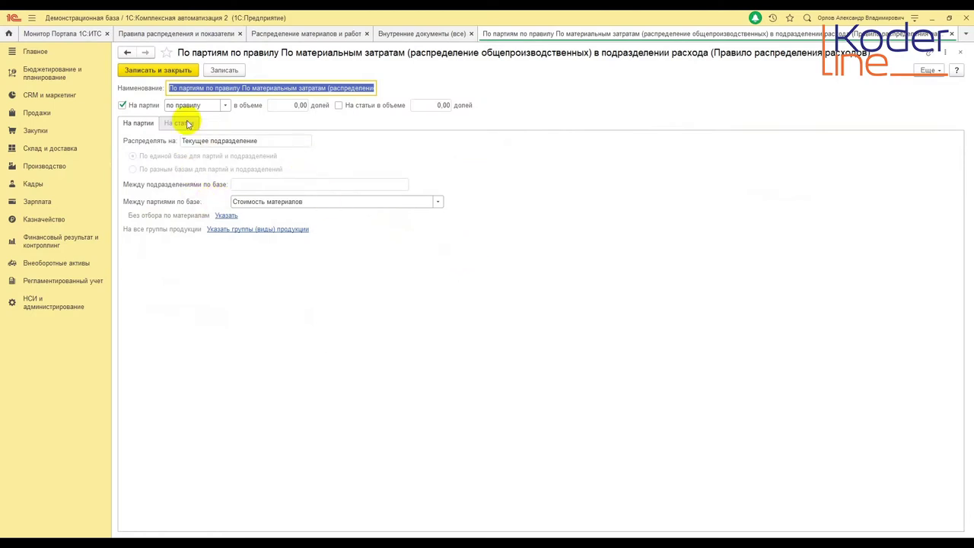
{"action": "left_click", "coordinate": [438, 202]}
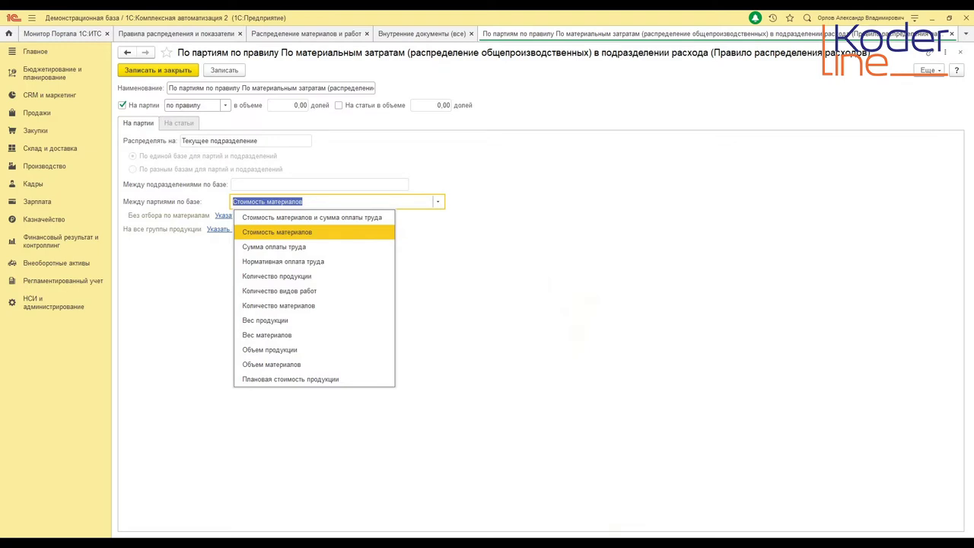
{"action": "key", "text": "Escape"}
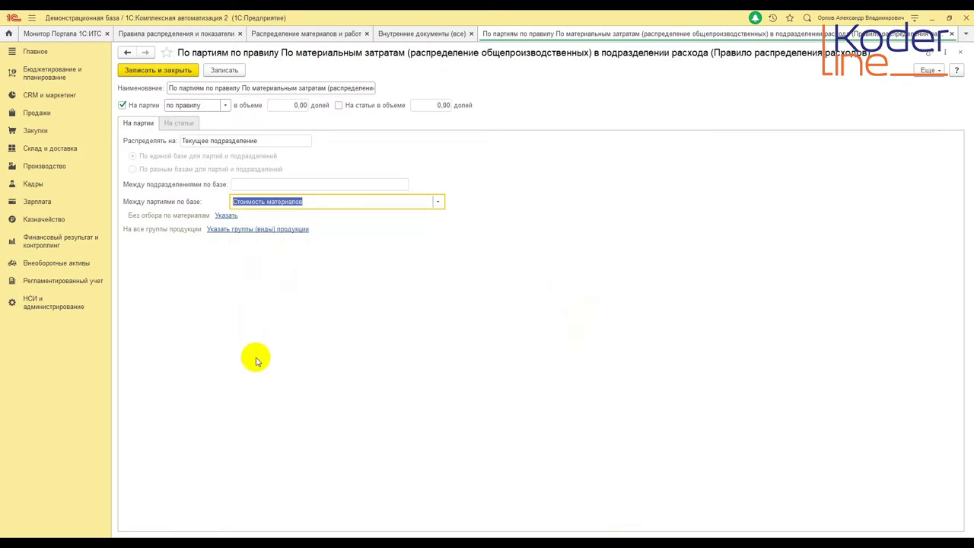
Open Распределение материалов и работ and start distributing Проволока электродная from the Цех мехобработки storeroom.
{"action": "left_click", "coordinate": [45, 166]}
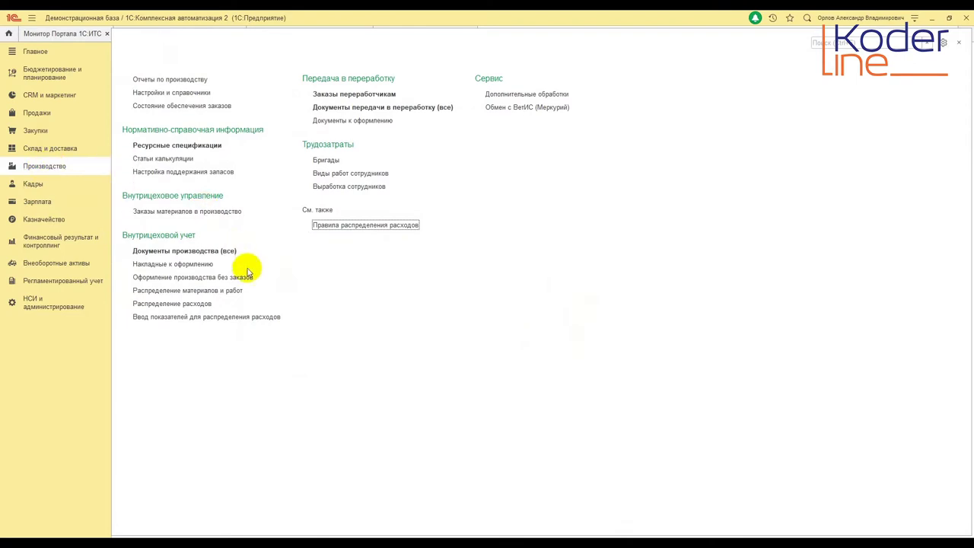
{"action": "left_click", "coordinate": [237, 291]}
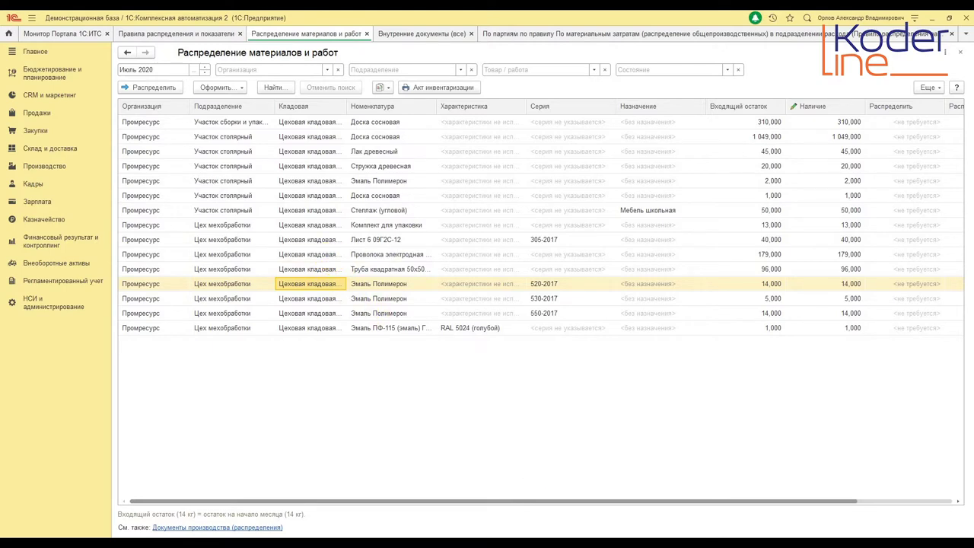
{"action": "left_click", "coordinate": [242, 254]}
{"action": "left_click", "coordinate": [139, 88]}
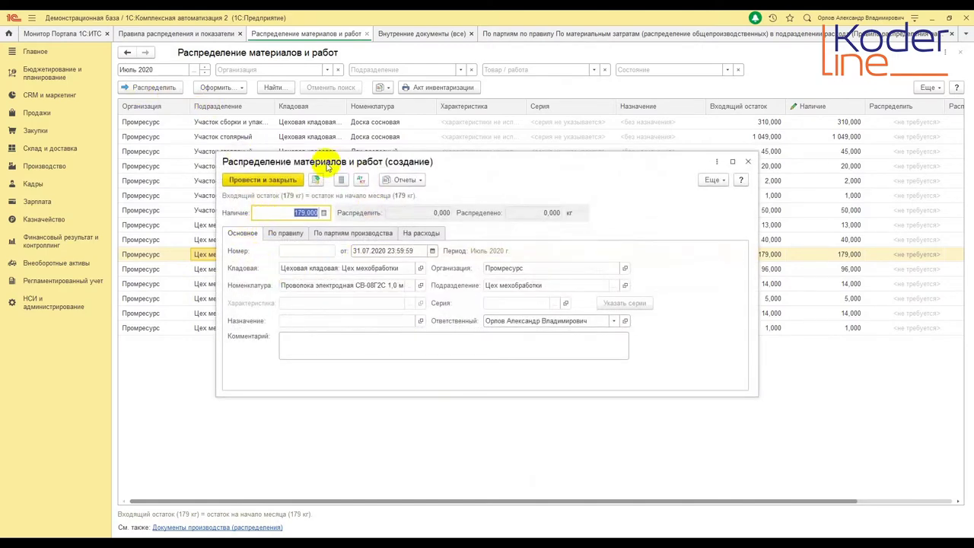
Choose the returnable waste rule Распределение возвратных отходов as the distribution rule for the wire.
{"action": "left_click", "coordinate": [287, 233]}
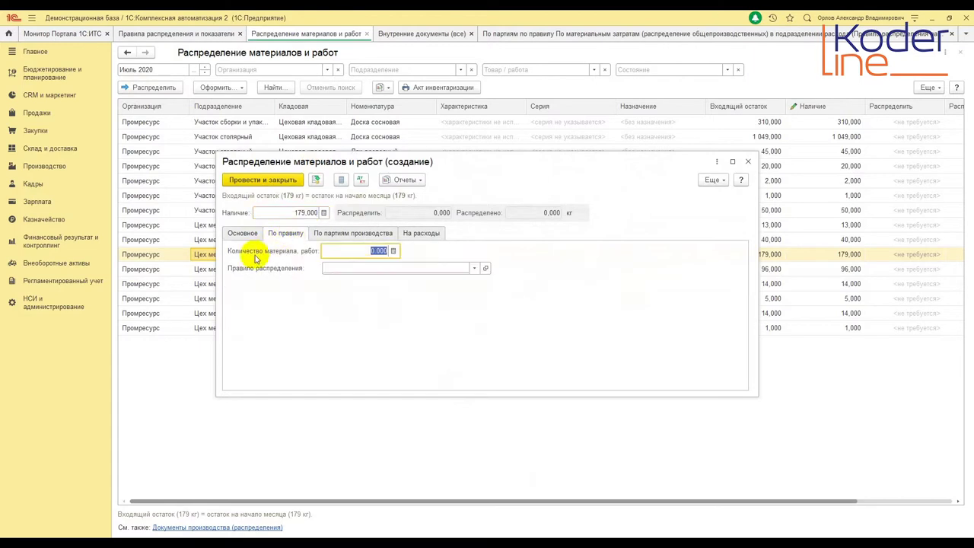
{"action": "left_click", "coordinate": [474, 268]}
{"action": "left_click", "coordinate": [394, 296]}
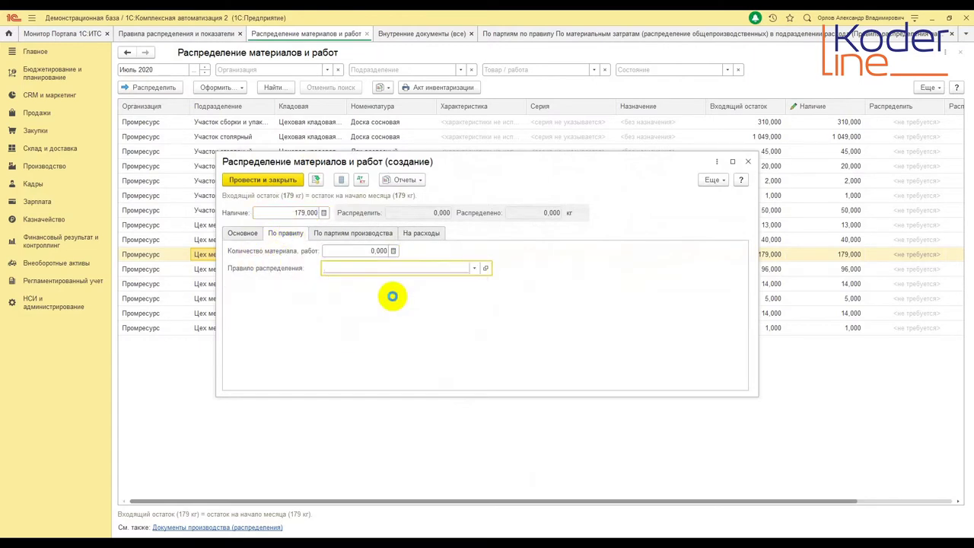
{"action": "double_click", "coordinate": [467, 188]}
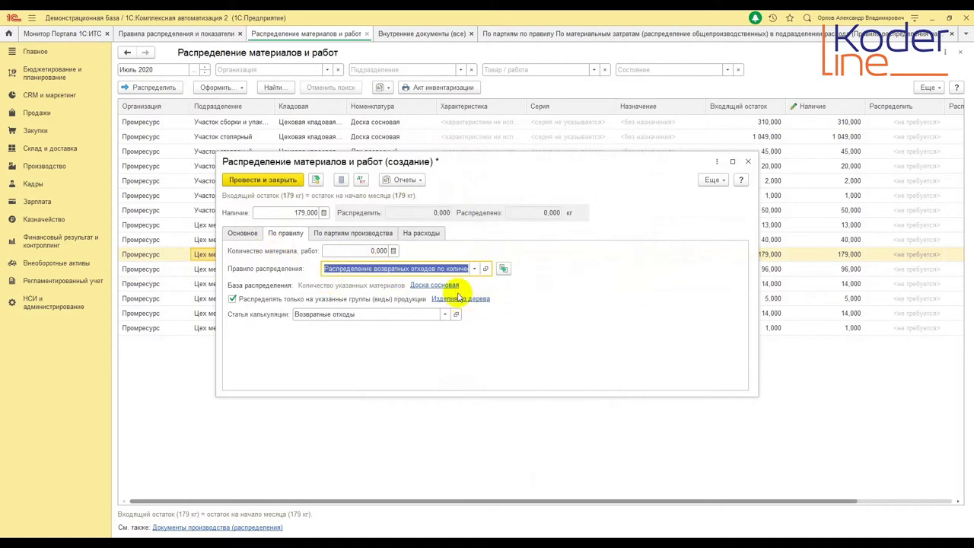
Check the production batches and main details of the new distribution document, and discard the document.
{"action": "left_click", "coordinate": [327, 233]}
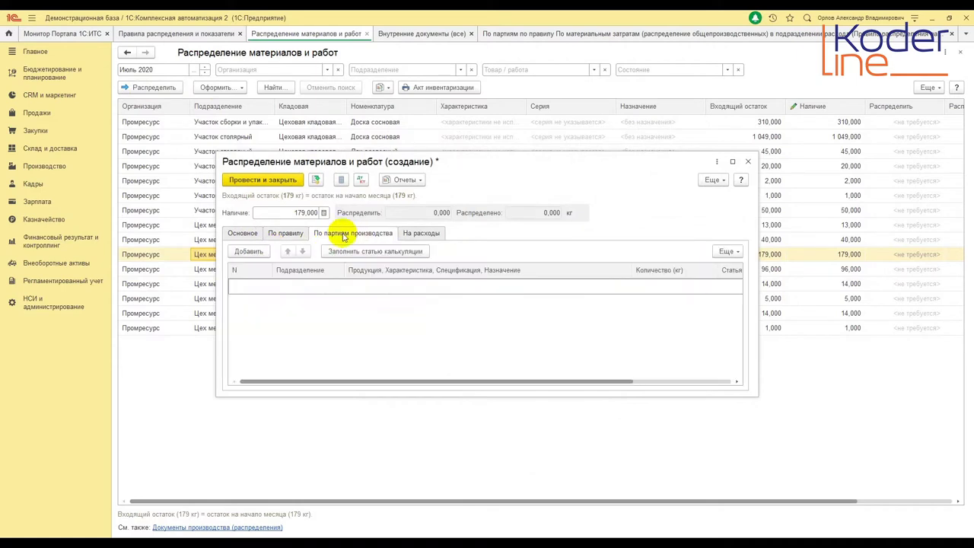
{"action": "left_click", "coordinate": [240, 233]}
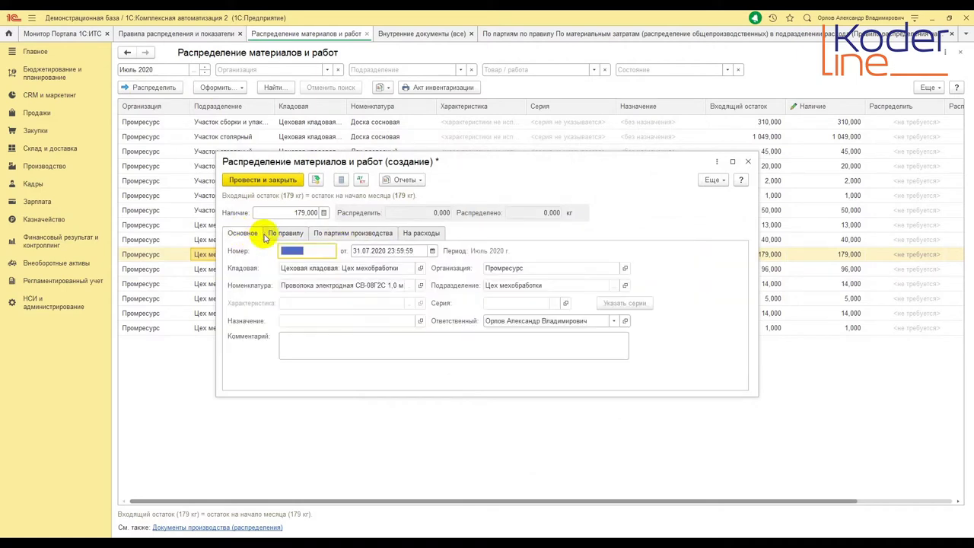
{"action": "left_click", "coordinate": [747, 161]}
{"action": "left_click", "coordinate": [475, 300]}
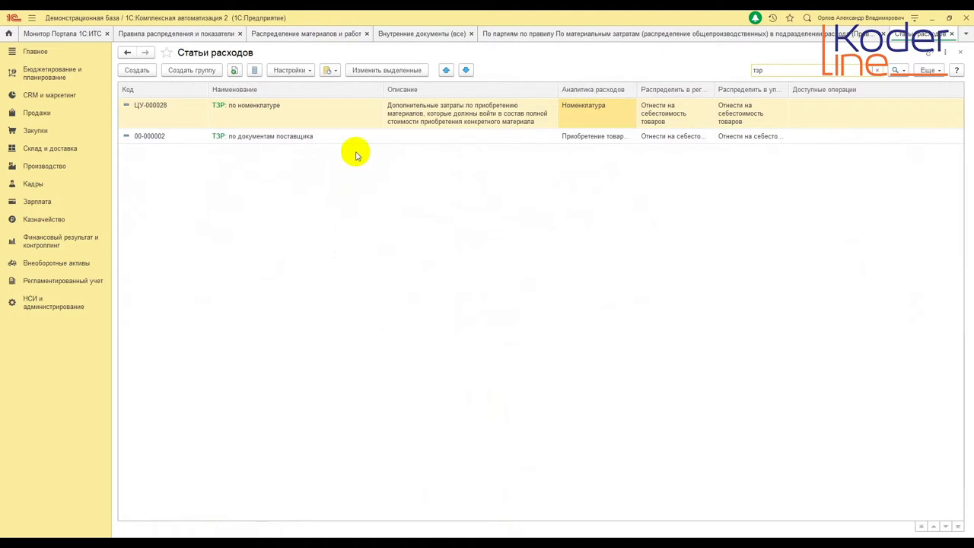
Open the expense item ТЗР: по номенклатуре and examine the available expense item groups.
{"action": "double_click", "coordinate": [343, 122]}
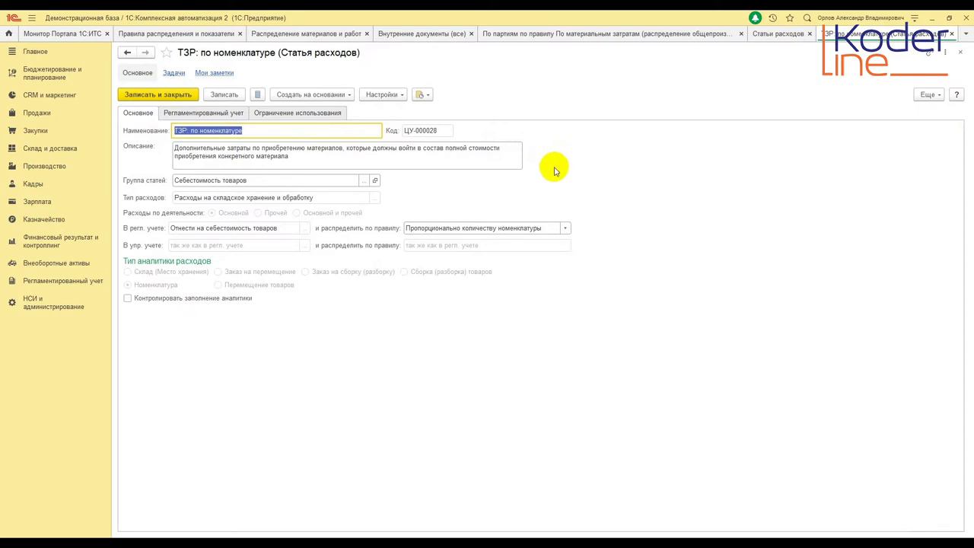
{"action": "left_click", "coordinate": [369, 181]}
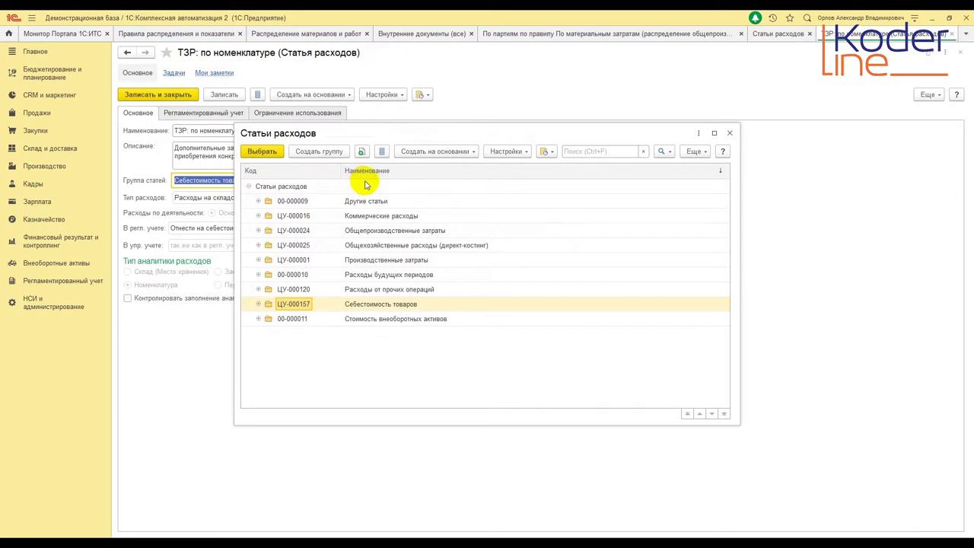
{"action": "left_click", "coordinate": [732, 134]}
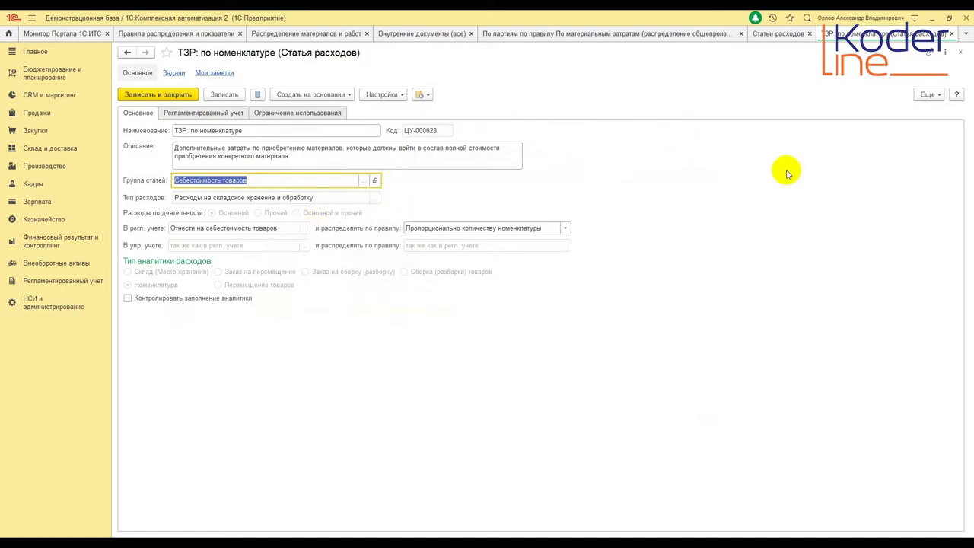
Unlock the attributes of ТЗР: по номенклатуре for editing, including expense type, analytics, VAT variant and regulated accounting settings.
{"action": "left_click", "coordinate": [931, 96]}
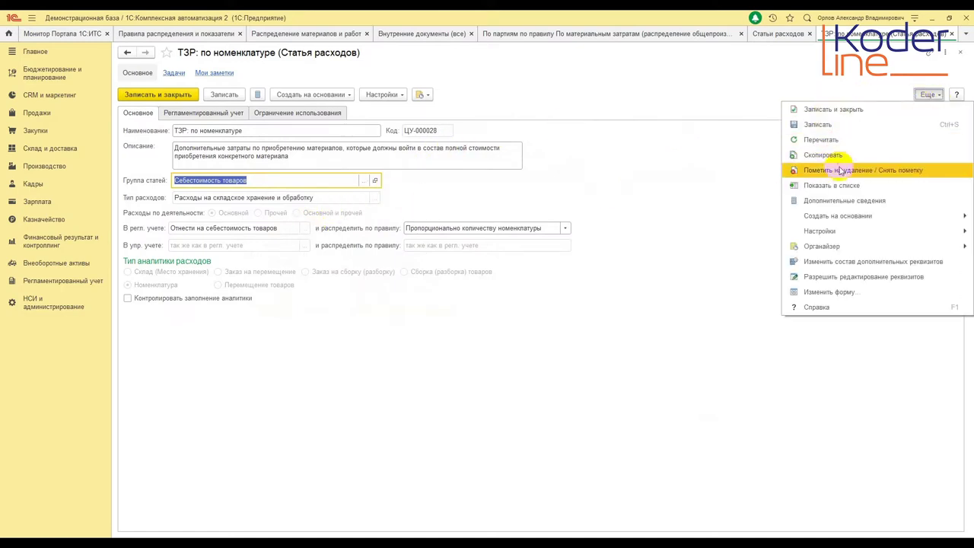
{"action": "left_click", "coordinate": [859, 277]}
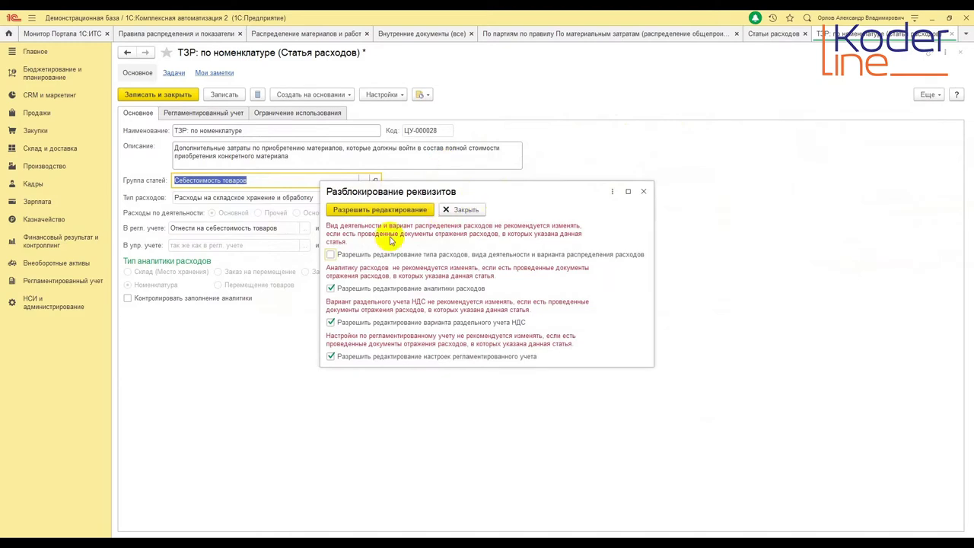
{"action": "left_click", "coordinate": [382, 210]}
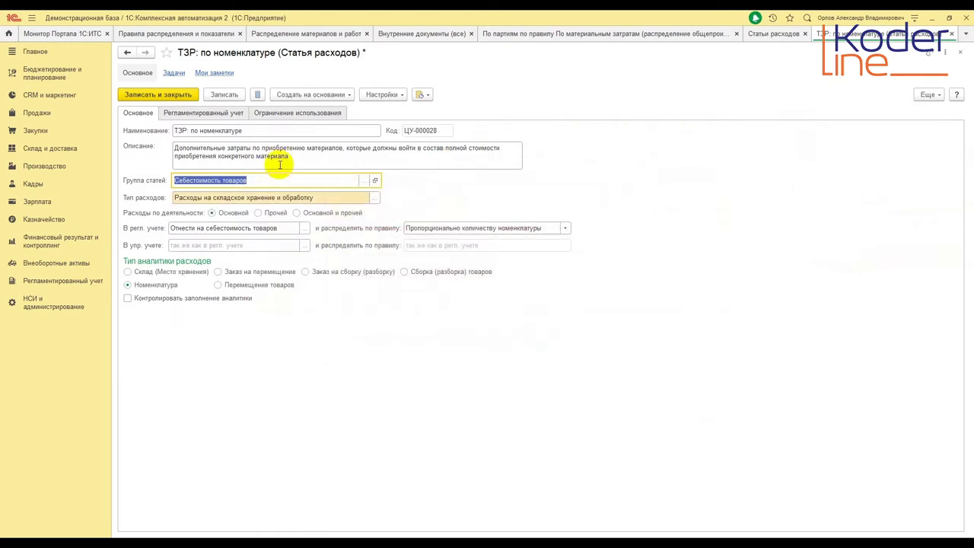
Examine the regulated accounting distribution variants and the proportional distribution rules available for the expense item.
{"action": "left_click", "coordinate": [304, 228]}
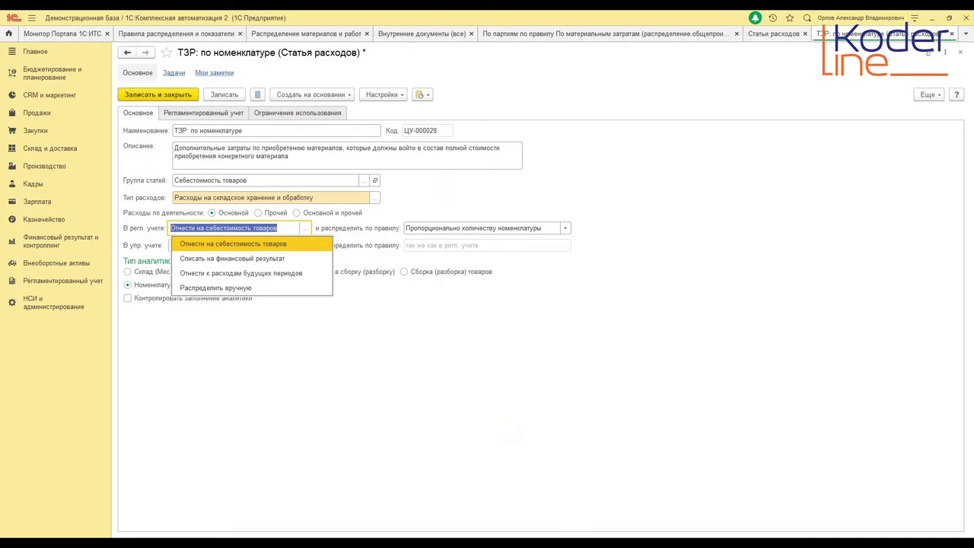
{"action": "left_click", "coordinate": [464, 369]}
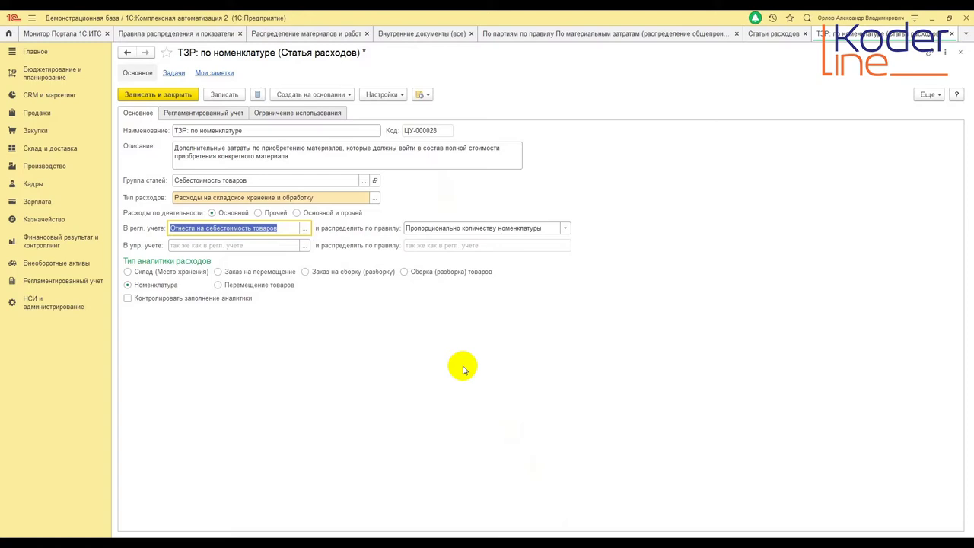
{"action": "left_click", "coordinate": [305, 229]}
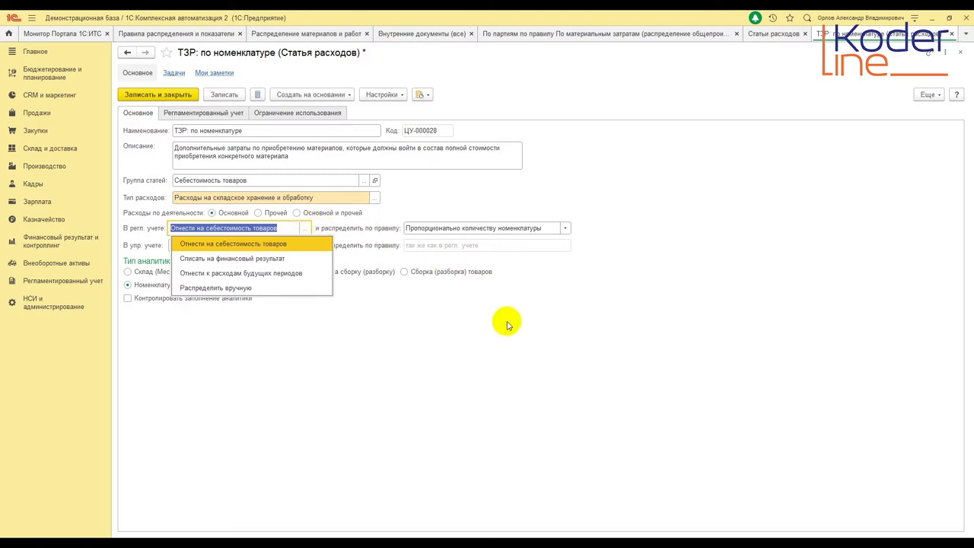
{"action": "left_click", "coordinate": [566, 229]}
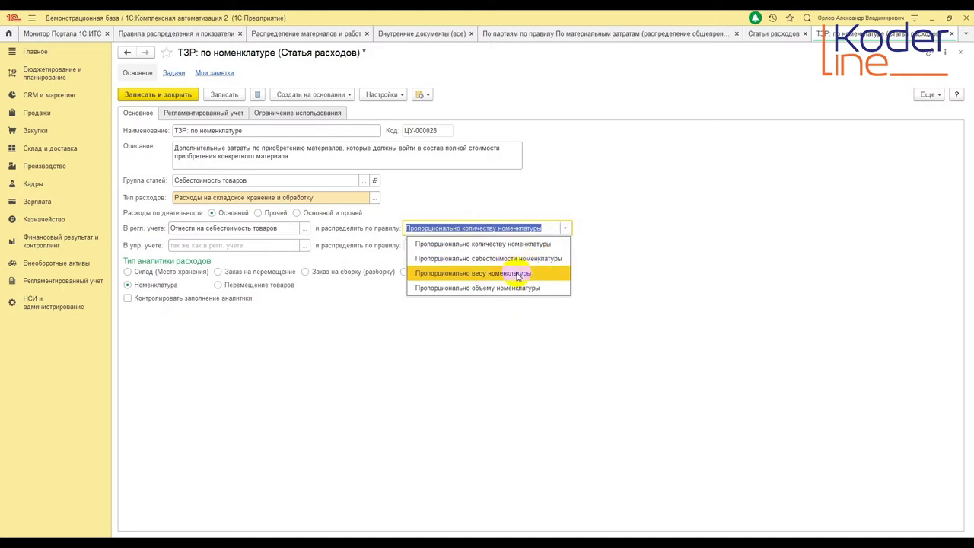
{"action": "left_click", "coordinate": [403, 306]}
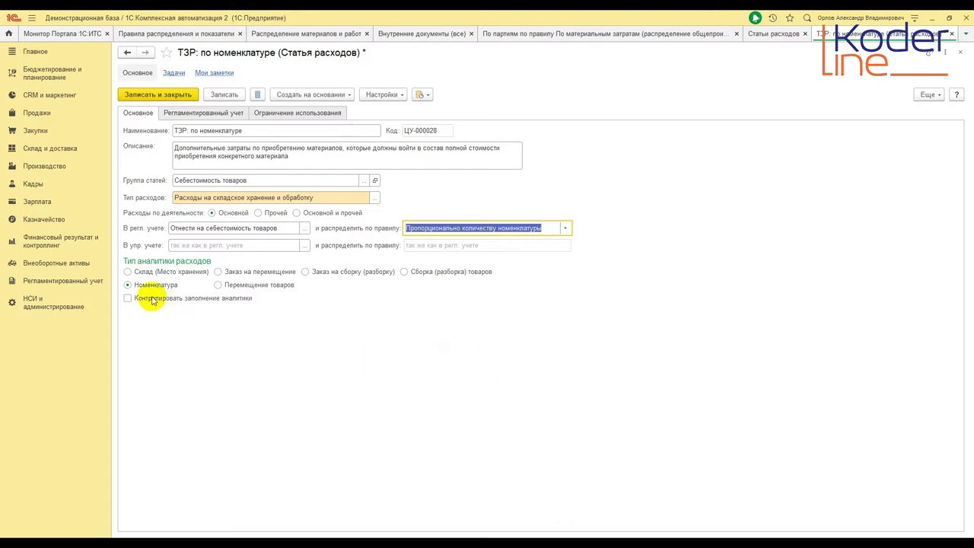
Try the analytics types Склад (Место хранения) and Номенклатура on this item, and Заказ поставщику on ТЗР: по документам поставщика.
{"action": "left_click", "coordinate": [128, 272]}
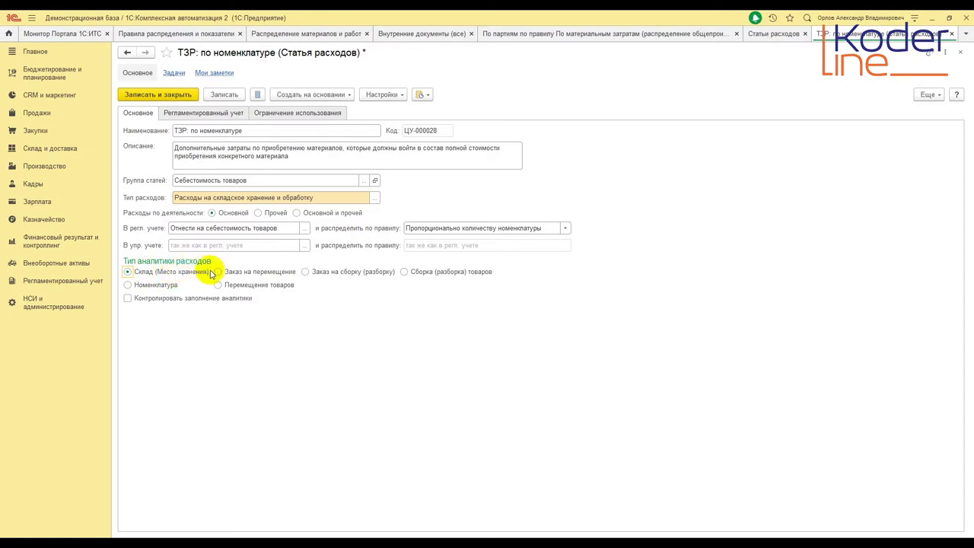
{"action": "left_click", "coordinate": [160, 285]}
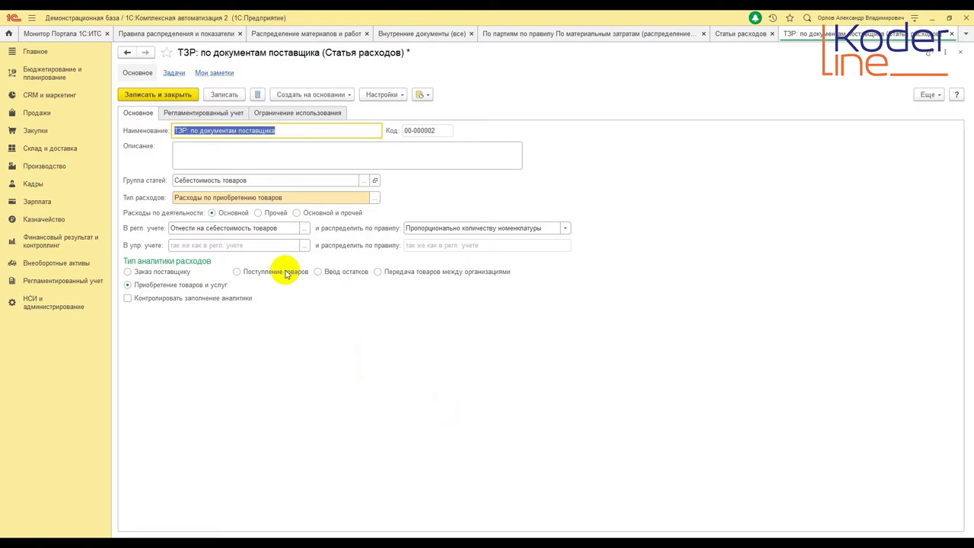
{"action": "left_click", "coordinate": [181, 273]}
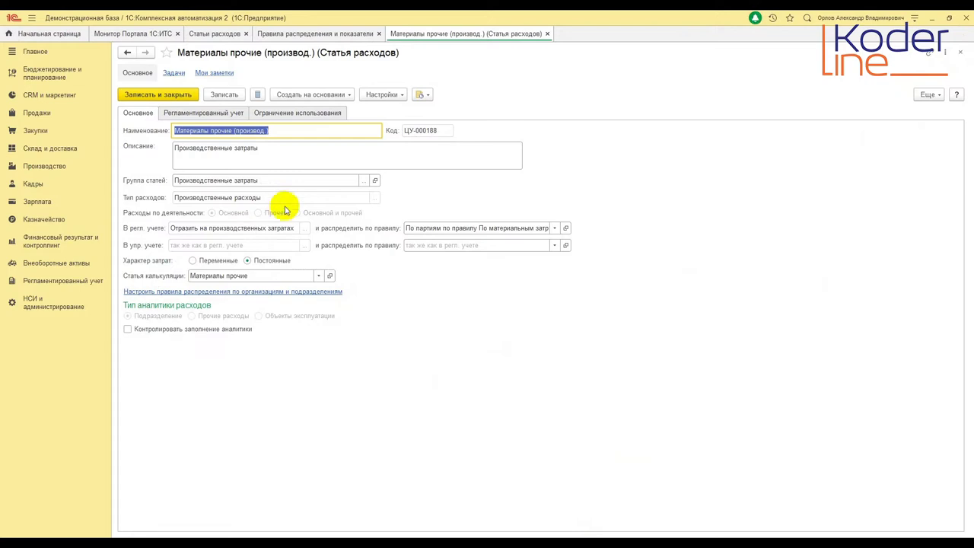
Unlock the attributes of Материалы прочие (производ.) for editing, including expense type, analytics, VAT variant and regulated accounting settings.
{"action": "left_click", "coordinate": [928, 94]}
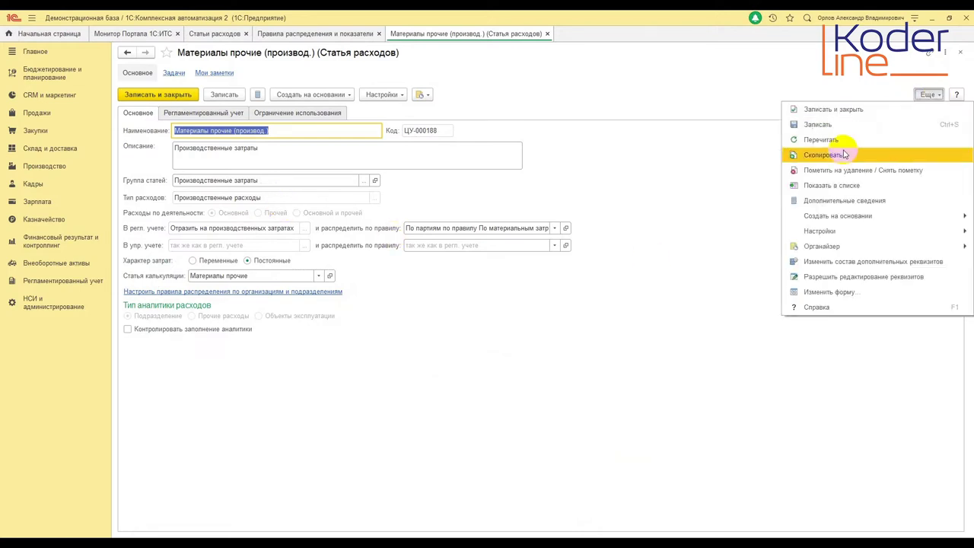
{"action": "left_click", "coordinate": [868, 277]}
{"action": "left_click", "coordinate": [330, 254]}
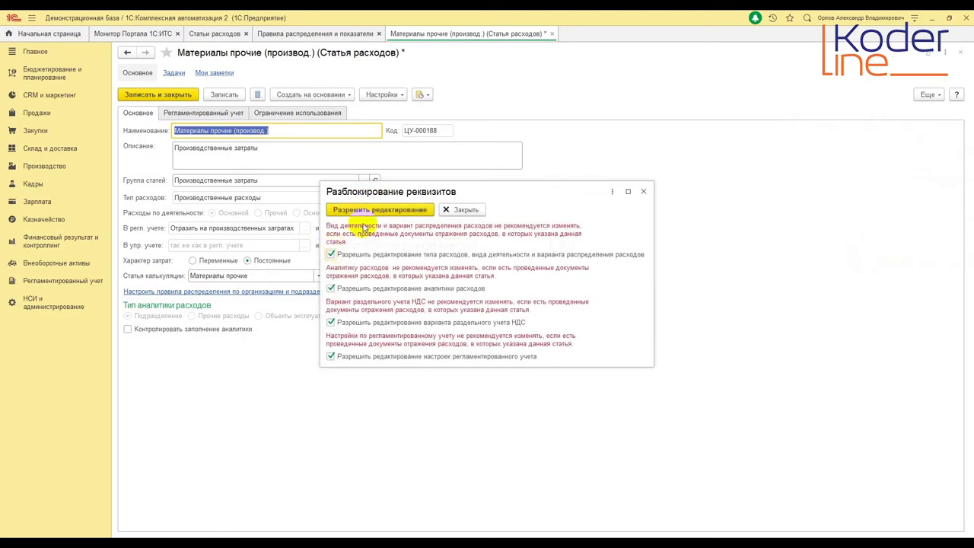
{"action": "left_click", "coordinate": [378, 210]}
Review the item's regulated accounting distribution variants and try the analytics types Прочие расходы and Объекты эксплуатации.
{"action": "left_click", "coordinate": [308, 231]}
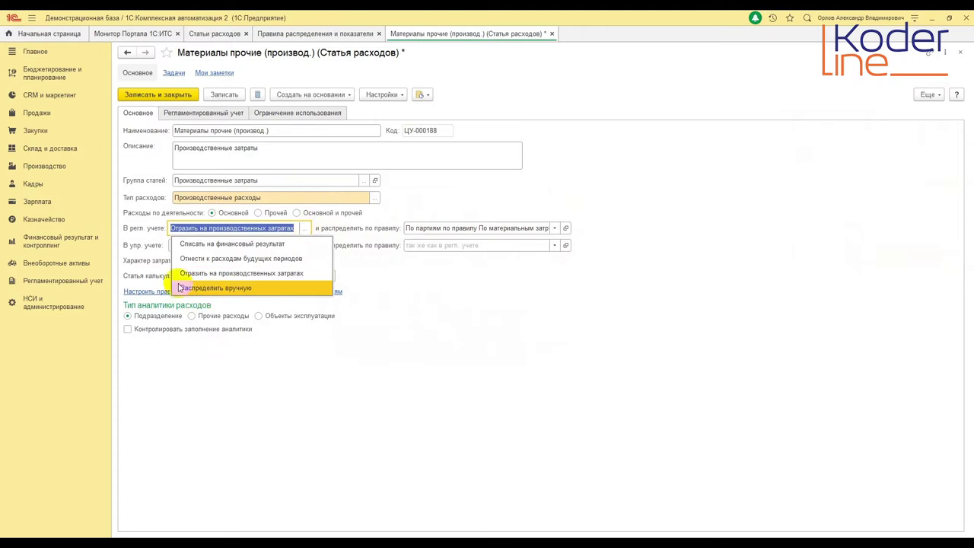
{"action": "left_click", "coordinate": [215, 312]}
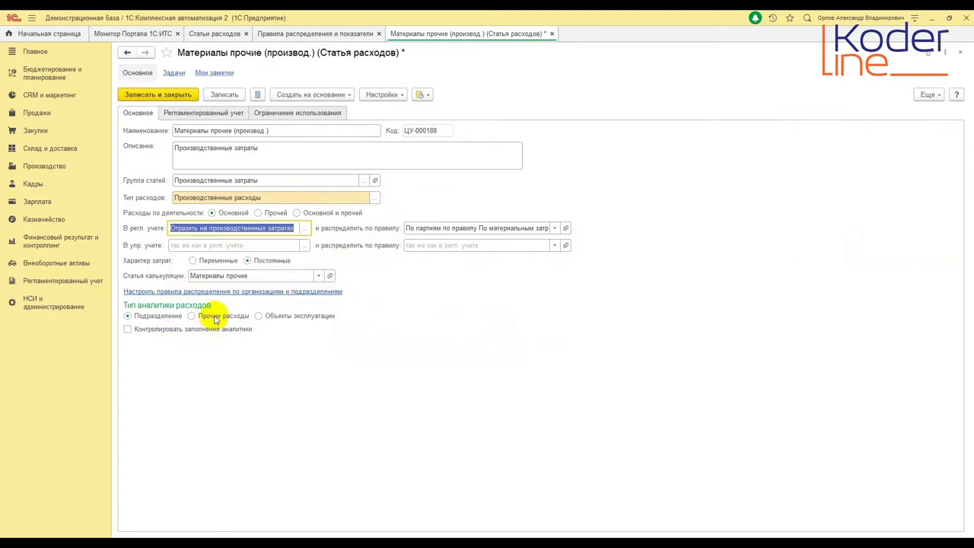
{"action": "left_click", "coordinate": [187, 316]}
{"action": "left_click", "coordinate": [260, 315]}
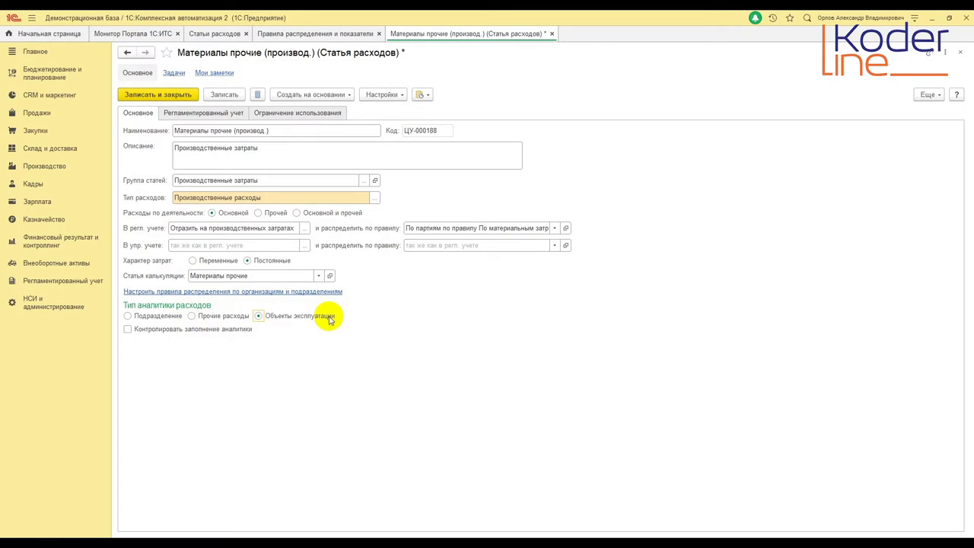
Open the available batch distribution rule based on material costs and examine its settings and distribution base.
{"action": "left_click", "coordinate": [554, 232]}
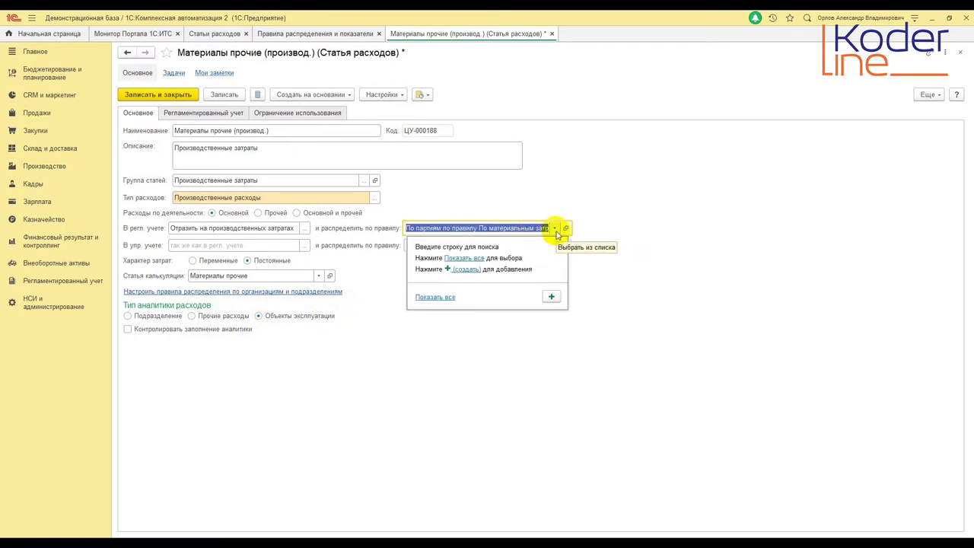
{"action": "left_click", "coordinate": [478, 259]}
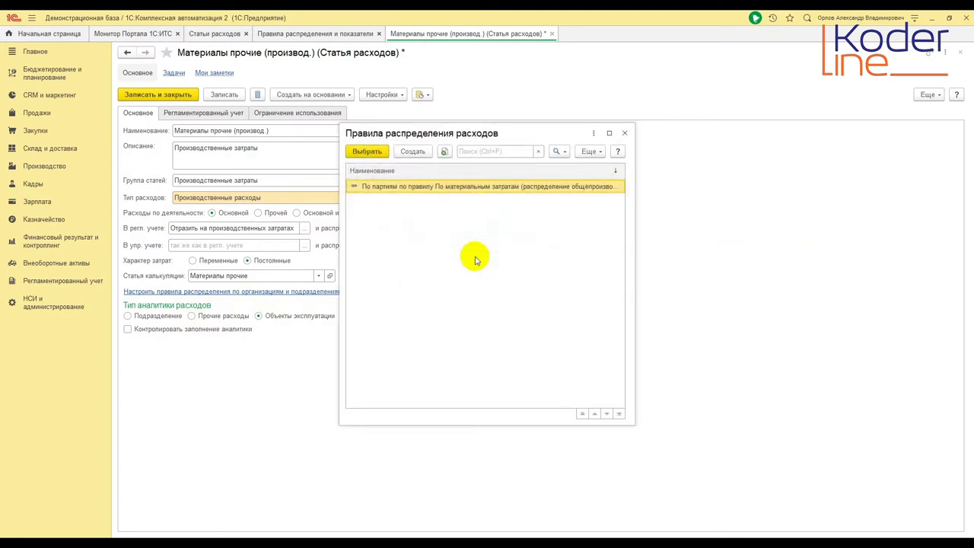
{"action": "right_click", "coordinate": [413, 190]}
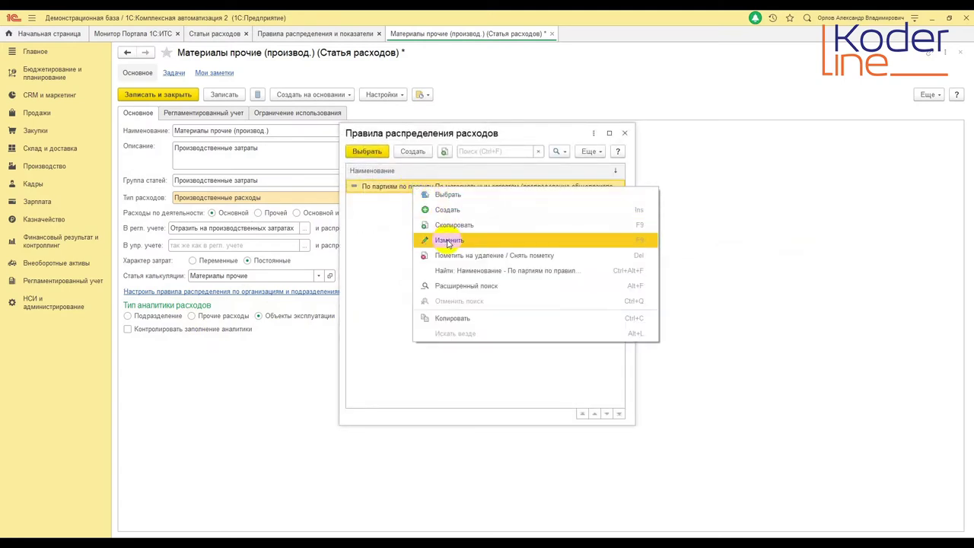
{"action": "left_click", "coordinate": [447, 240]}
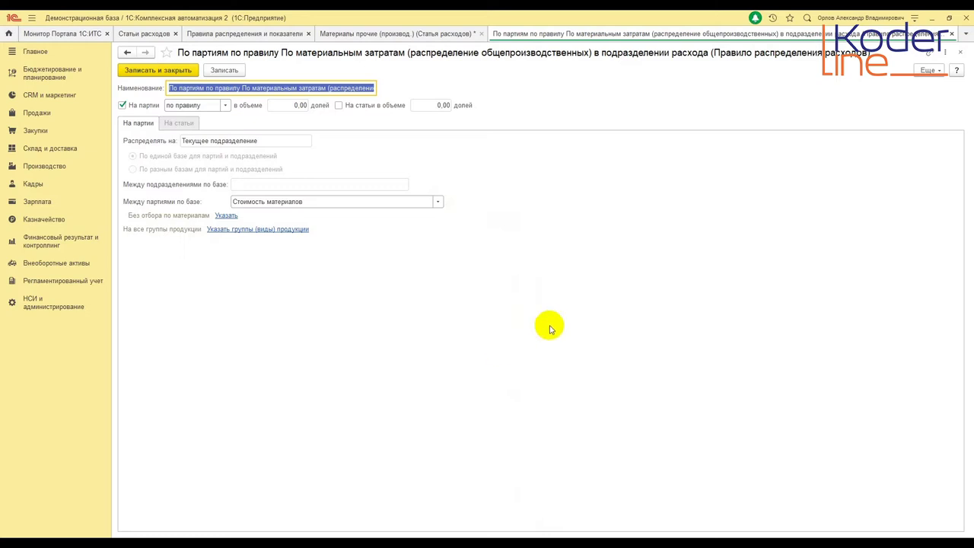
{"action": "left_click", "coordinate": [961, 55]}
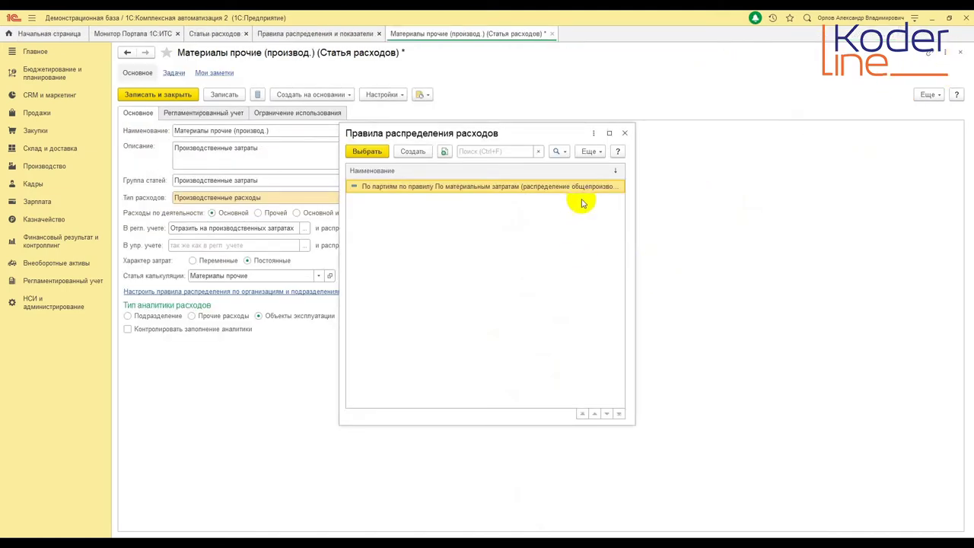
{"action": "left_click", "coordinate": [625, 135]}
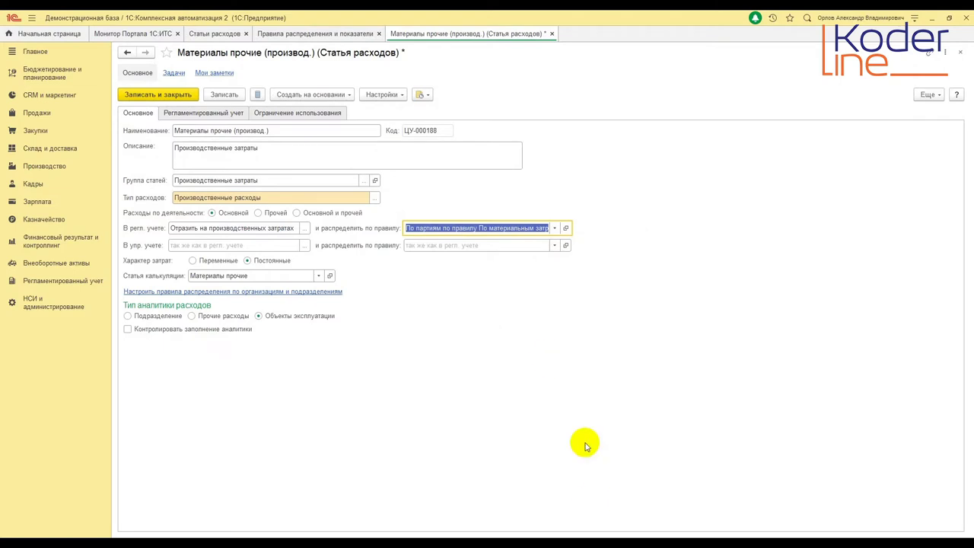
Examine the calculation items available for Материалы прочие (производ.) and close the expense item without saving changes.
{"action": "key", "text": "Tab"}
{"action": "key", "text": "Tab"}
{"action": "key", "text": "Tab"}
{"action": "key", "text": "Tab"}
{"action": "key", "text": "F4"}
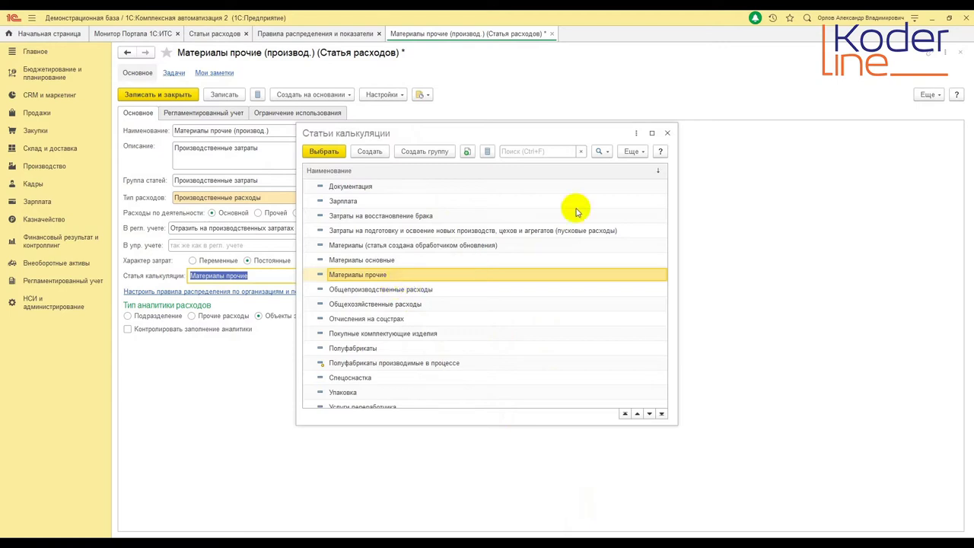
{"action": "left_click", "coordinate": [667, 134]}
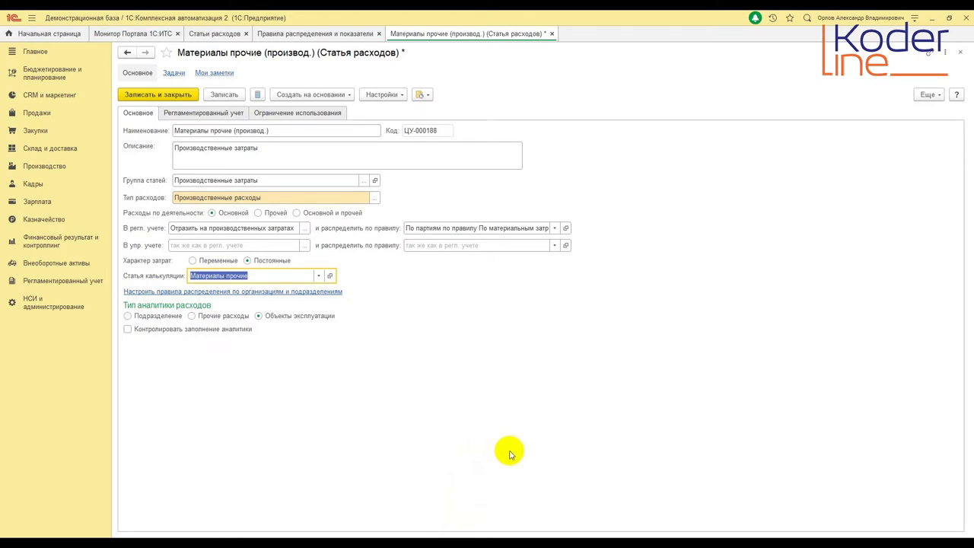
{"action": "left_click", "coordinate": [960, 51]}
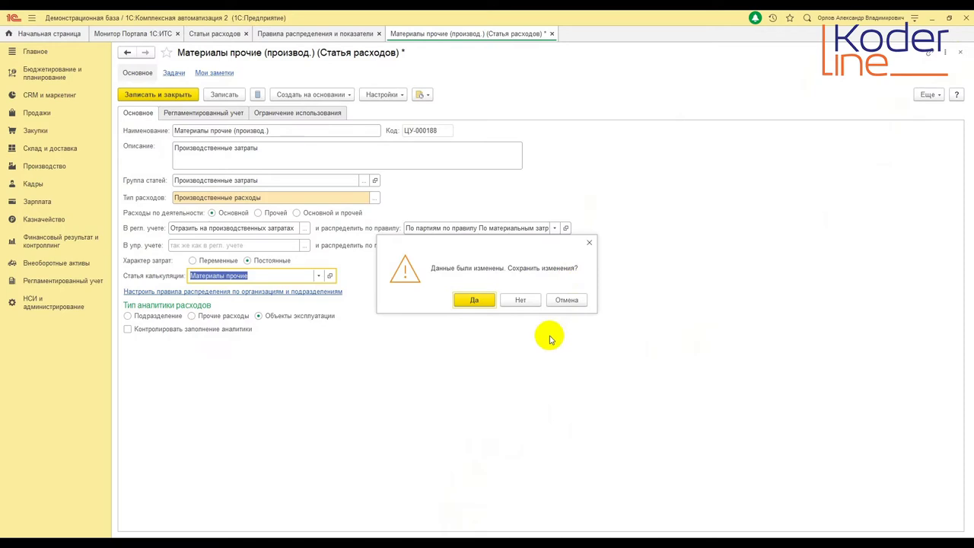
{"action": "left_click", "coordinate": [516, 304]}
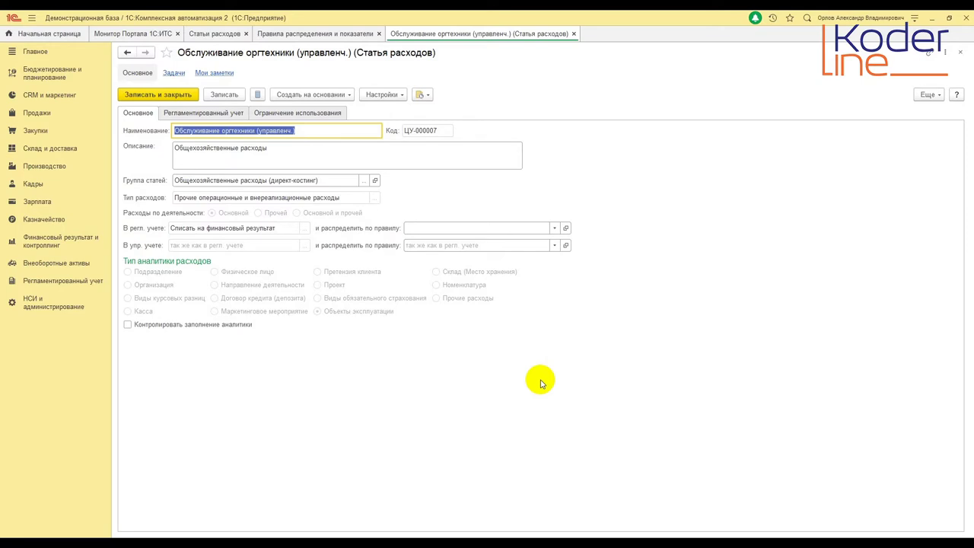
Unlock the attributes of Обслуживание оргтехники (управленч.) for editing, including expense type, analytics, VAT variant and regulated accounting settings.
{"action": "left_click", "coordinate": [932, 96]}
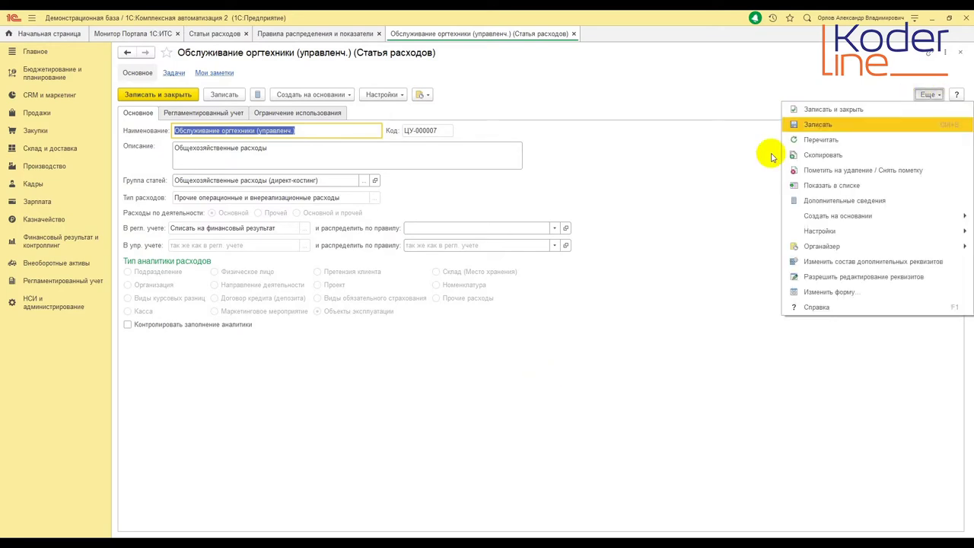
{"action": "left_click", "coordinate": [888, 279]}
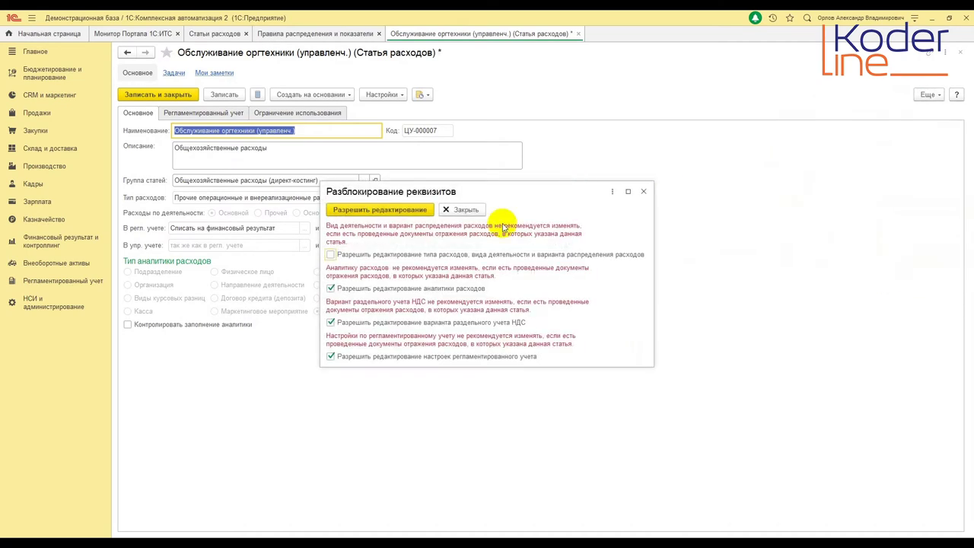
{"action": "left_click", "coordinate": [373, 210]}
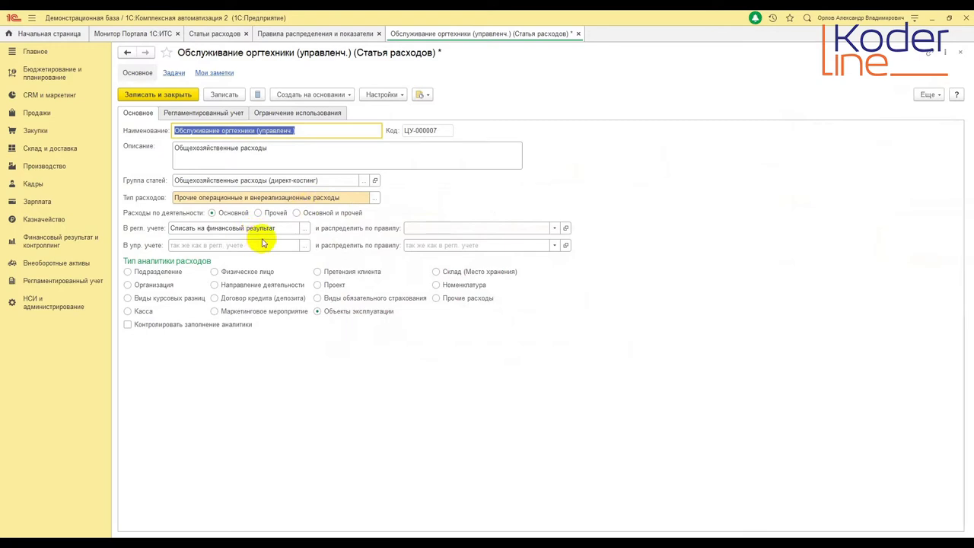
Examine the regulated accounting distribution variants available for Обслуживание оргтехники (управленч.).
{"action": "left_click", "coordinate": [303, 229]}
{"action": "left_click", "coordinate": [303, 230]}
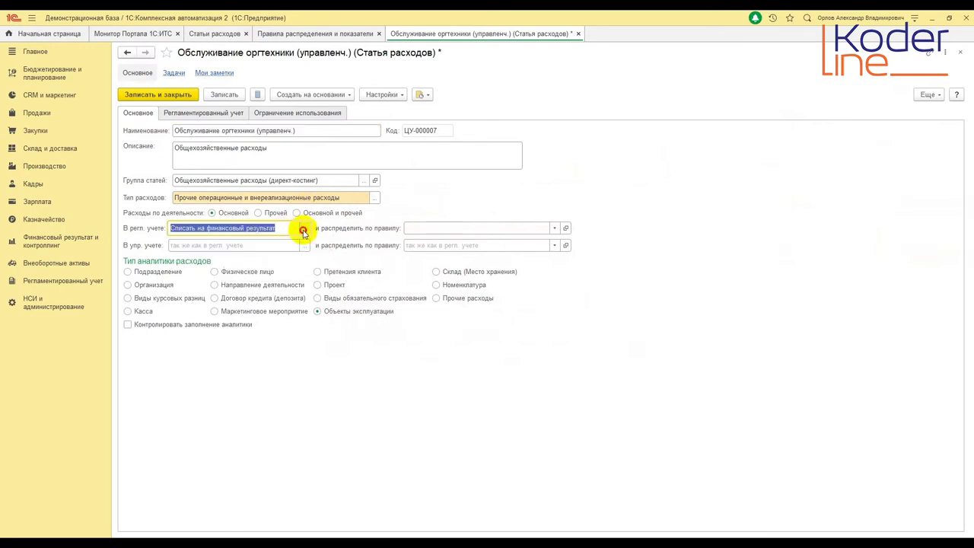
{"action": "left_click", "coordinate": [303, 230]}
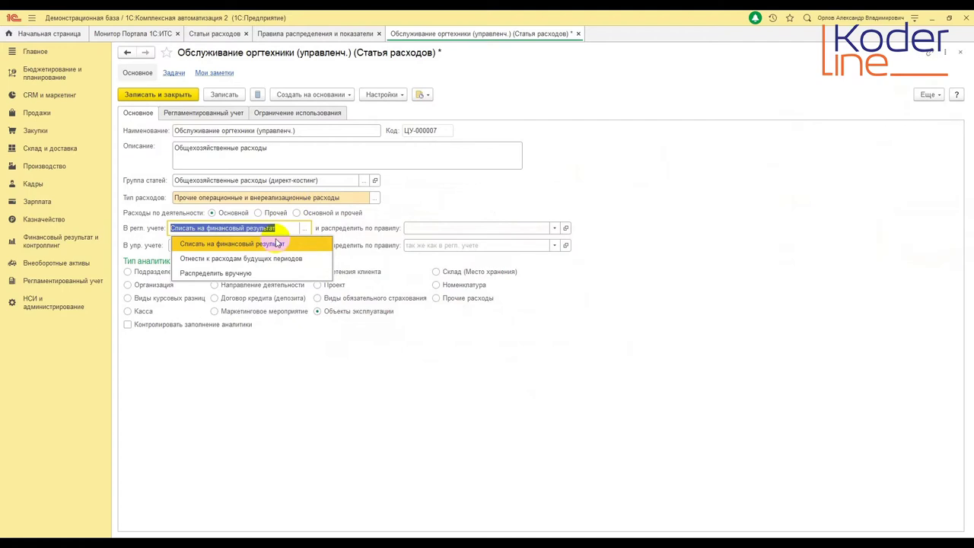
{"action": "left_click", "coordinate": [434, 202]}
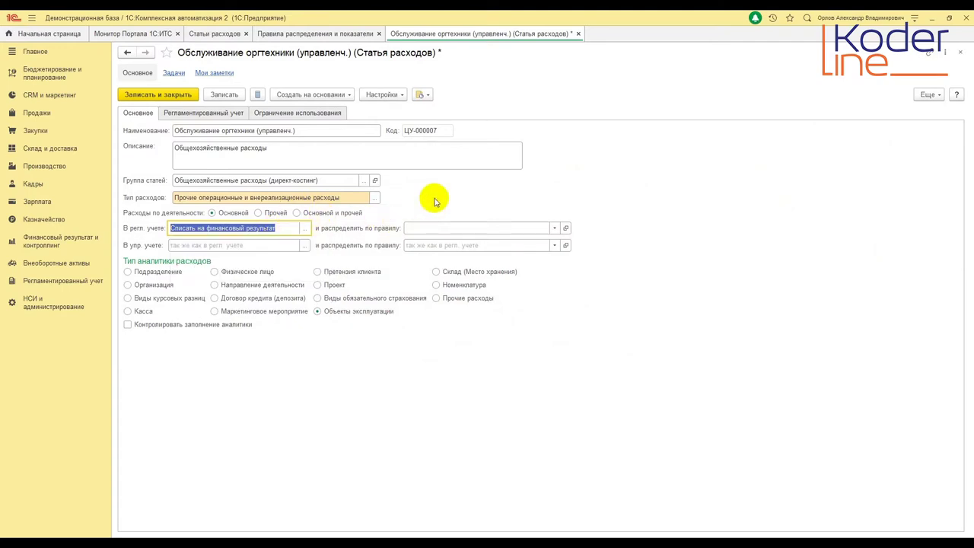
Examine the distribution rules available for this item and the distribution base options of the rule Оборудование (По доходам).
{"action": "left_click", "coordinate": [556, 229]}
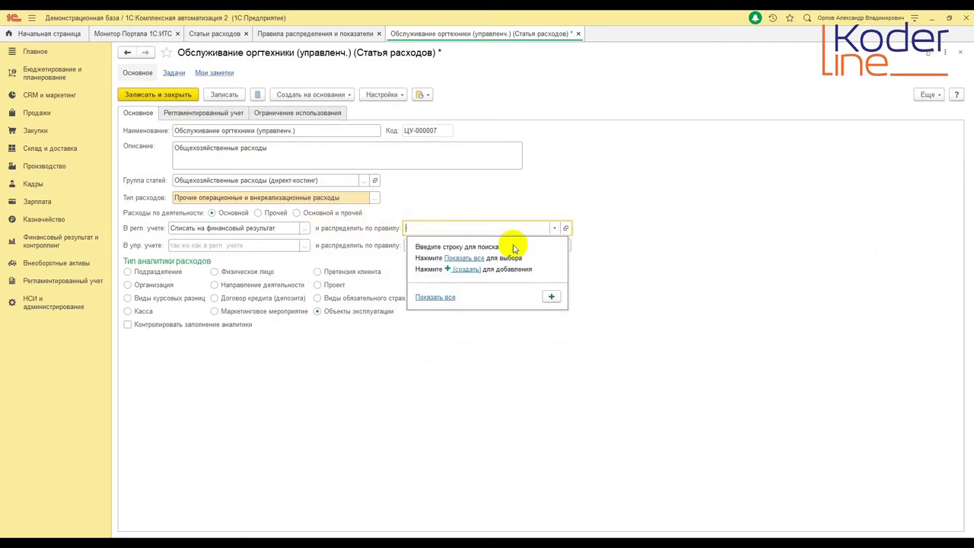
{"action": "left_click", "coordinate": [451, 256]}
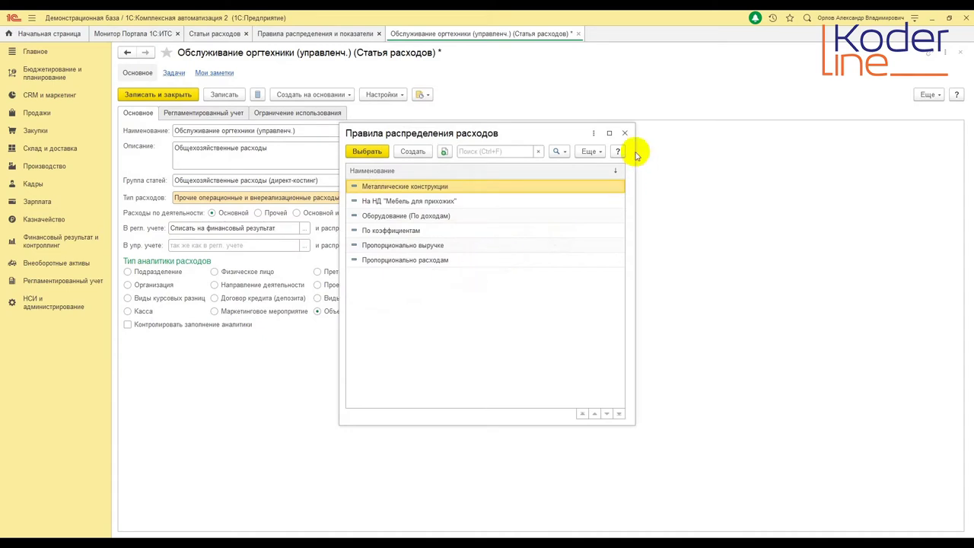
{"action": "left_click", "coordinate": [425, 218]}
{"action": "right_click", "coordinate": [440, 217]}
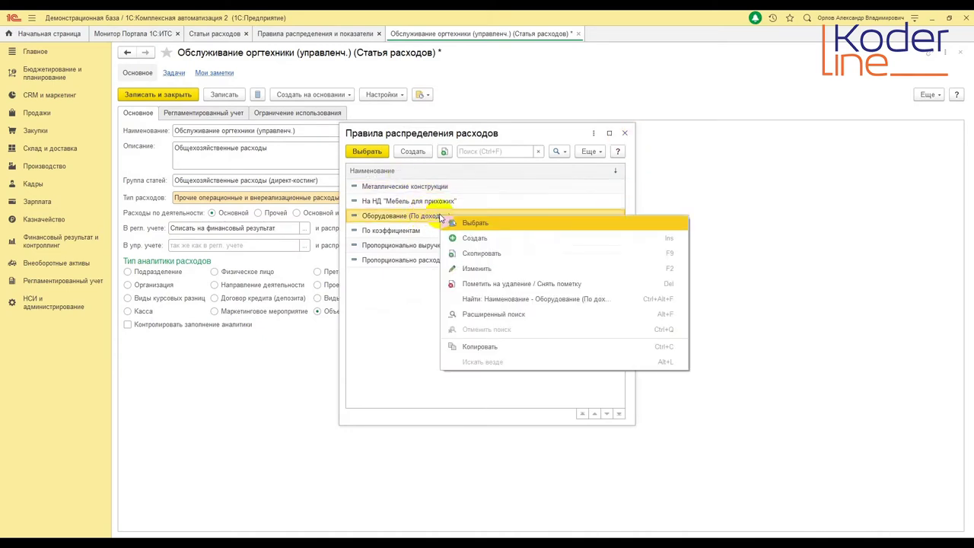
{"action": "left_click", "coordinate": [476, 269]}
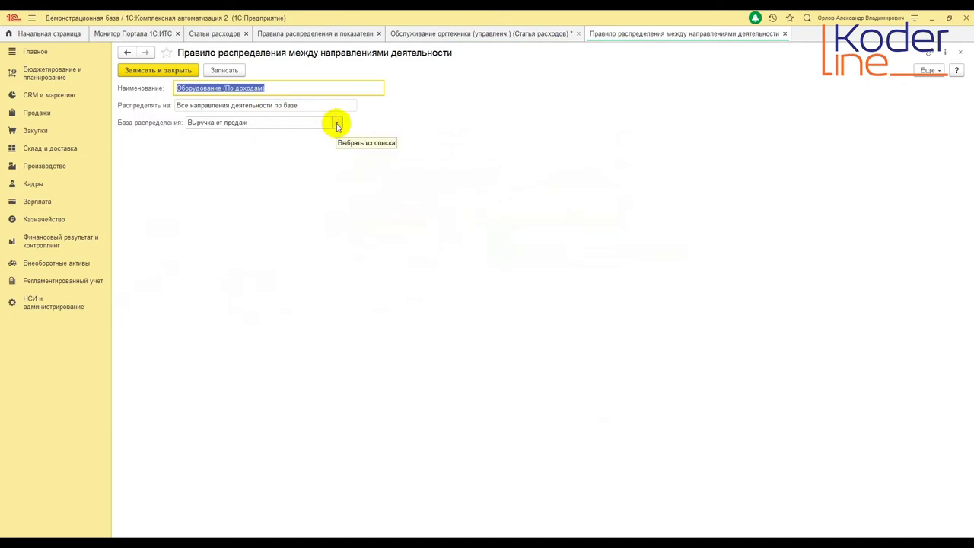
{"action": "left_click", "coordinate": [338, 124]}
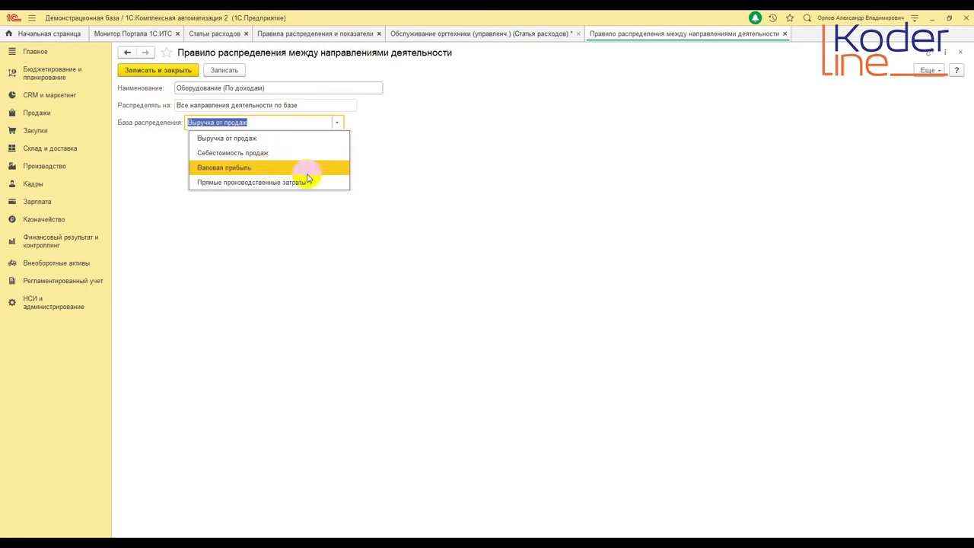
{"action": "left_click", "coordinate": [435, 182]}
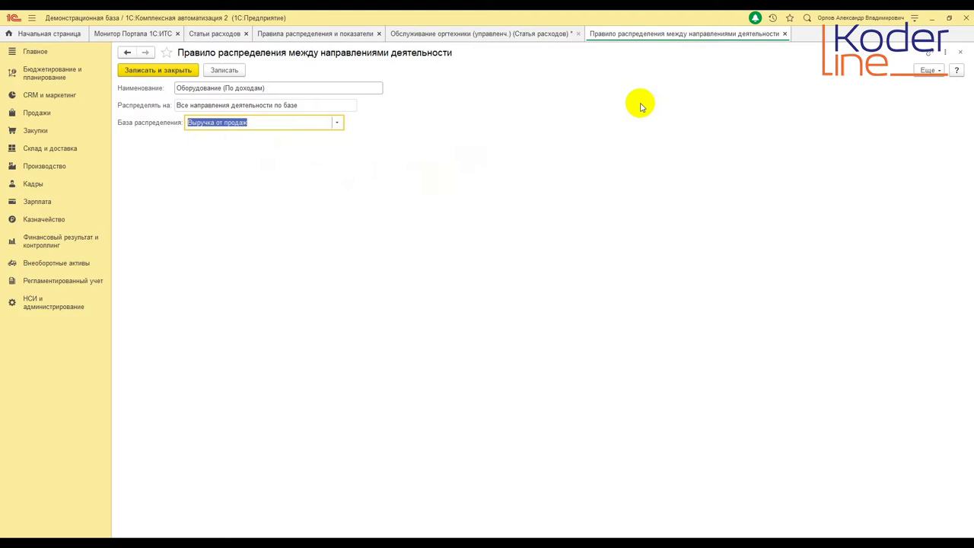
{"action": "left_click", "coordinate": [960, 51]}
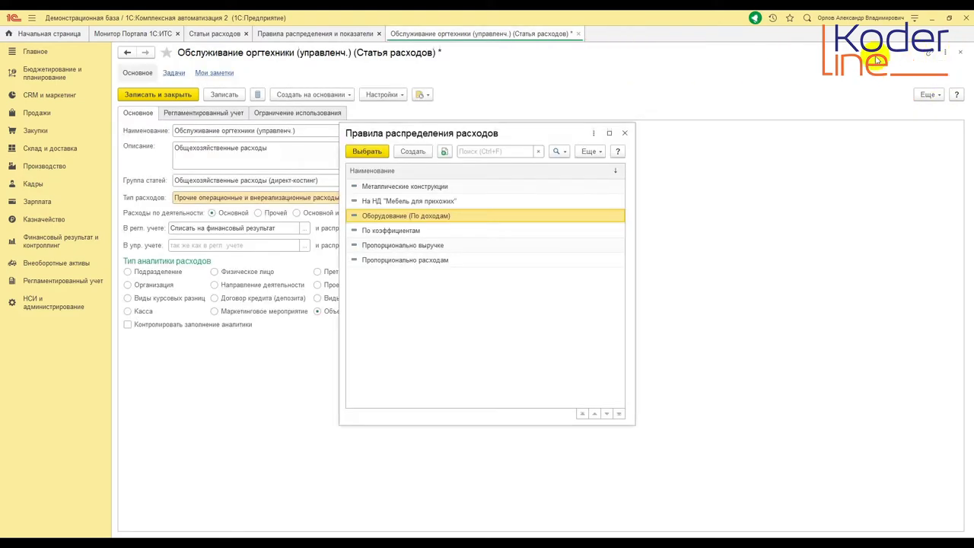
{"action": "left_click", "coordinate": [625, 133]}
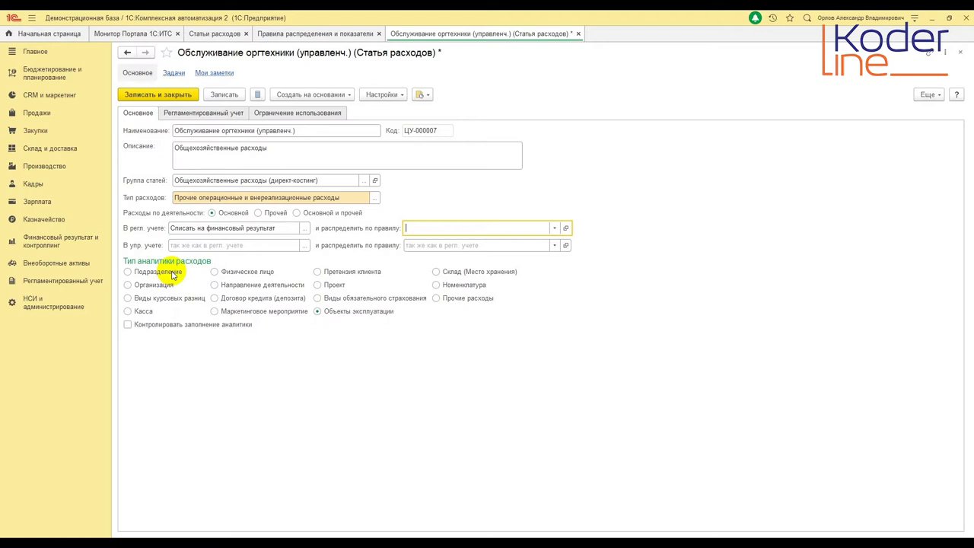
Try the analytics types Направление деятельности and Претензия клиента on Обслуживание оргтехники (управленч.) and return to Объекты эксплуатации.
{"action": "left_click", "coordinate": [214, 285]}
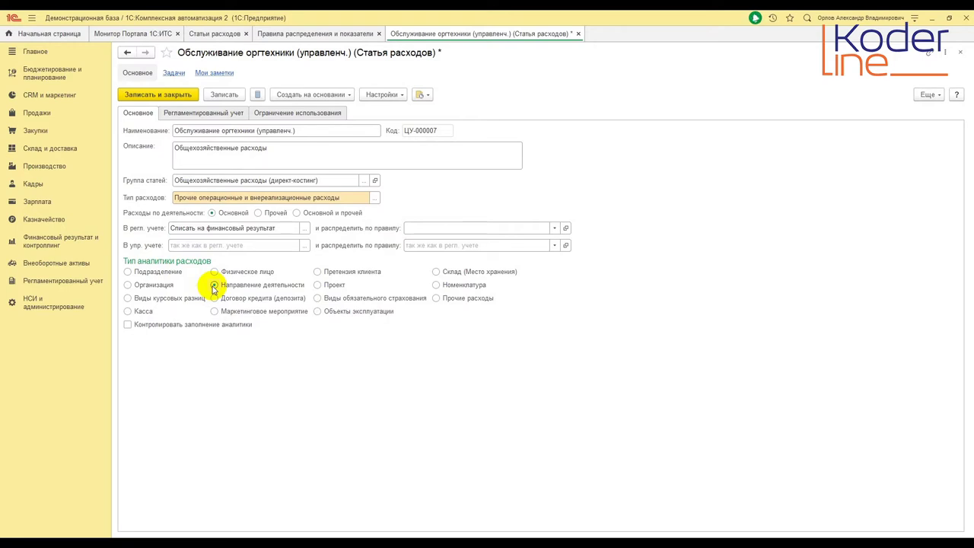
{"action": "left_click", "coordinate": [215, 287]}
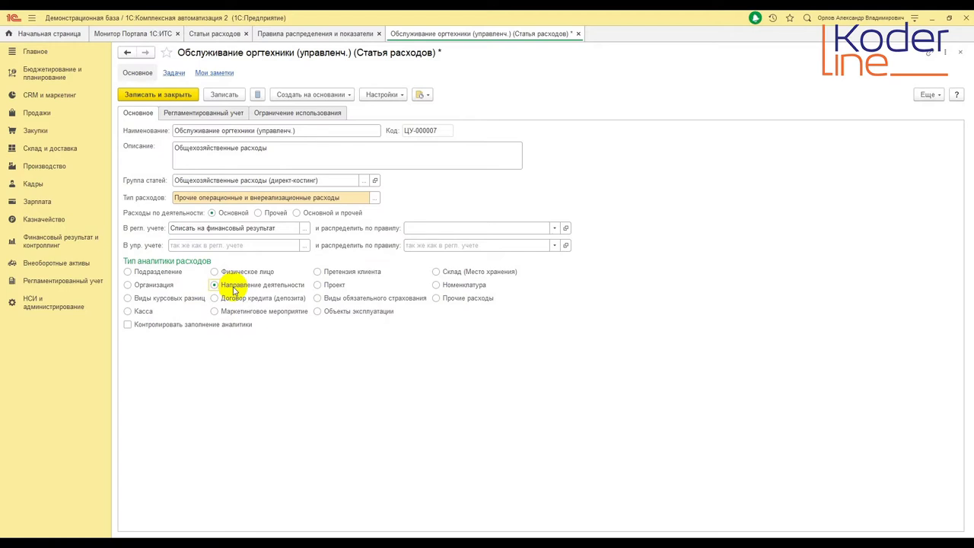
{"action": "left_click", "coordinate": [319, 272]}
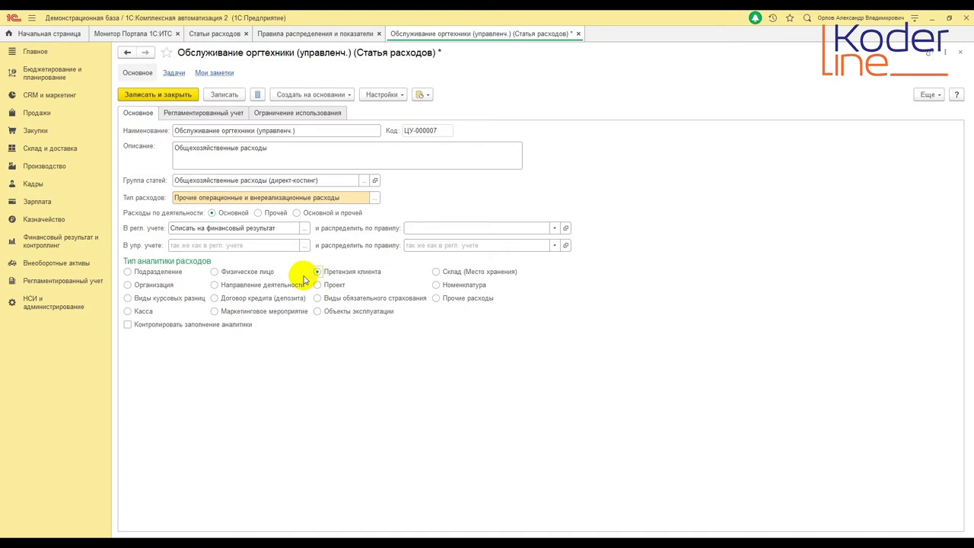
{"action": "left_click", "coordinate": [317, 312]}
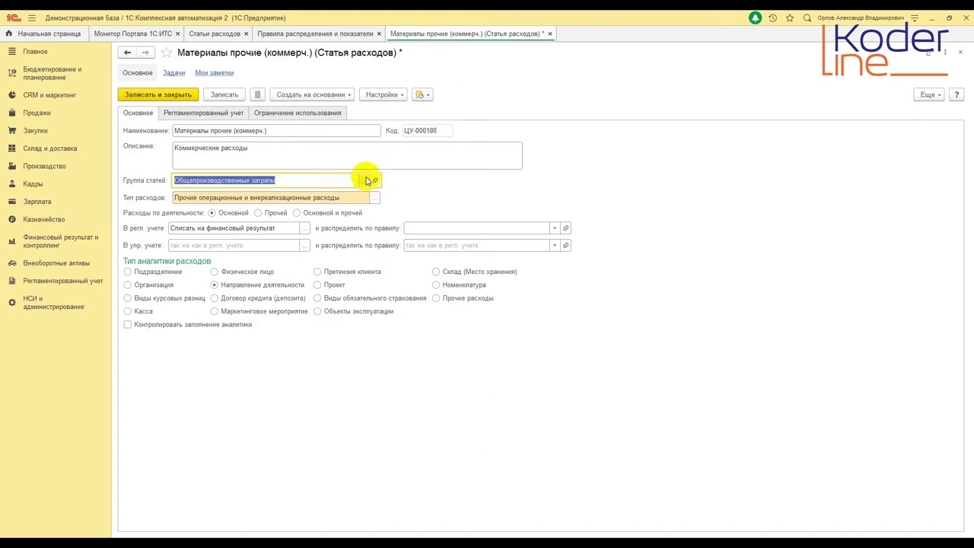
Examine the expense item groups available for Материалы прочие (коммерч.) and close the list without choosing one.
{"action": "left_click", "coordinate": [367, 181]}
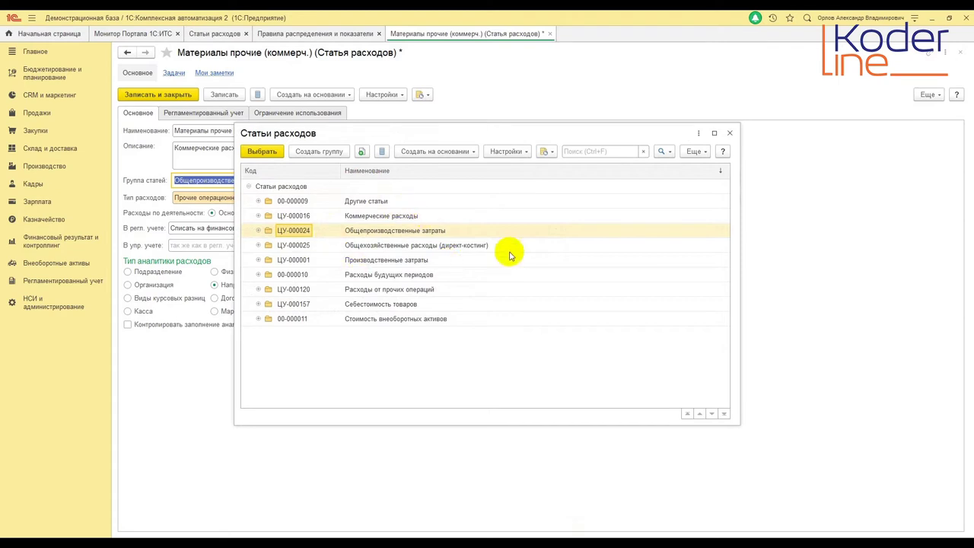
{"action": "left_click", "coordinate": [729, 133]}
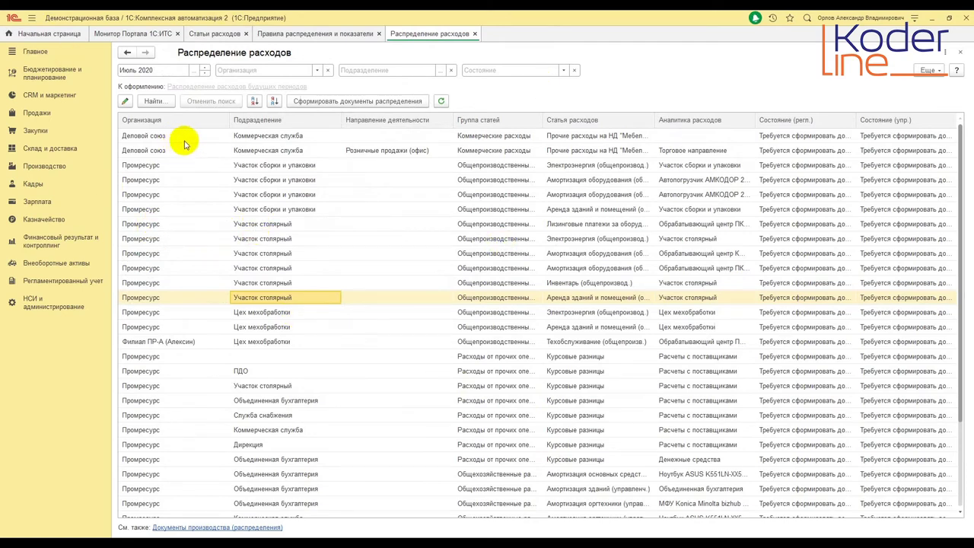
Examine the main details and distribution rule of the Амортизация оборудования expense for Участок сборки и упаковки in July 2020, then leave without posting.
{"action": "left_click", "coordinate": [284, 194]}
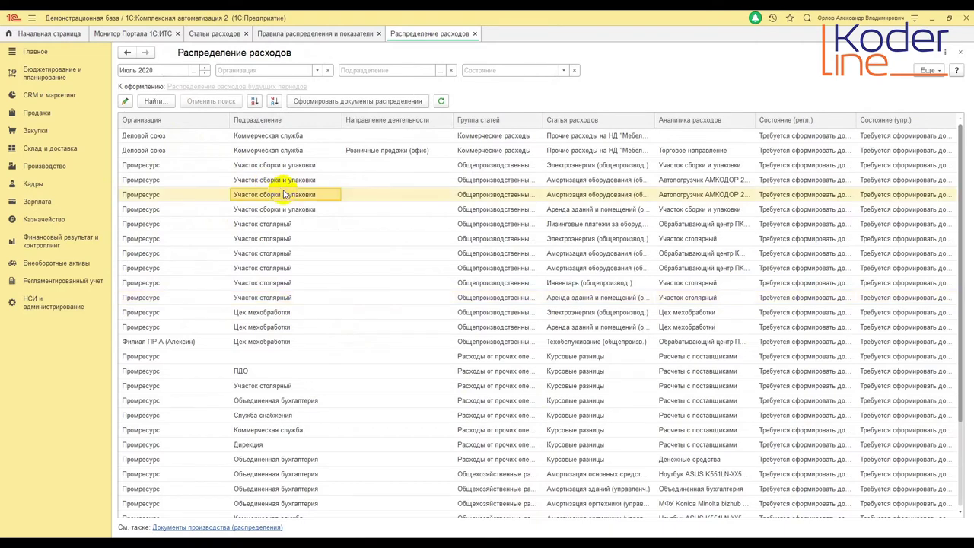
{"action": "right_click", "coordinate": [284, 194]}
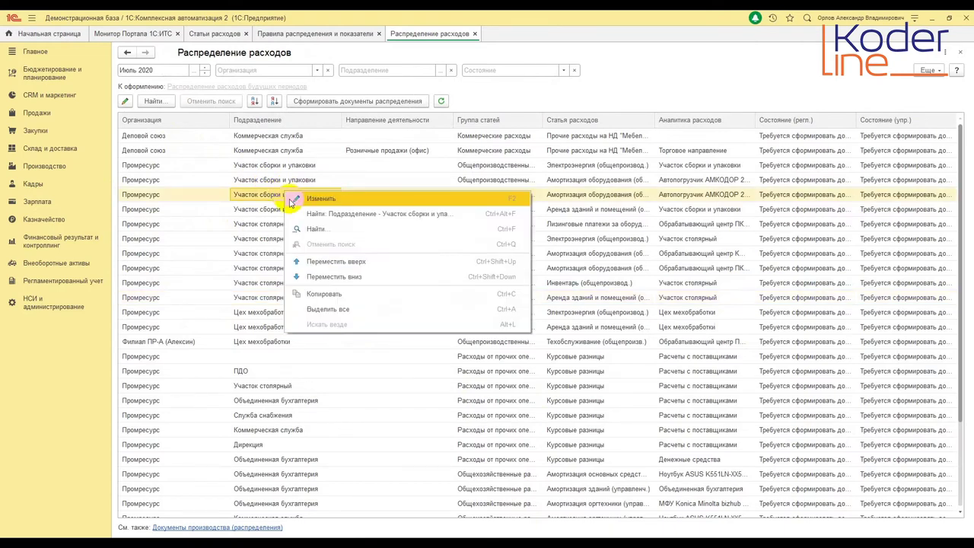
{"action": "left_click", "coordinate": [301, 200]}
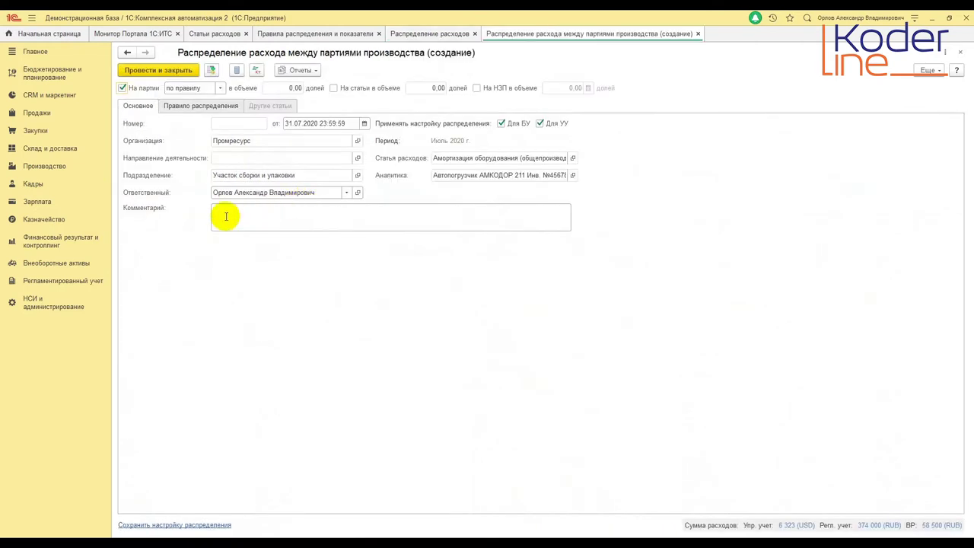
{"action": "left_click", "coordinate": [203, 111]}
{"action": "left_click", "coordinate": [139, 105]}
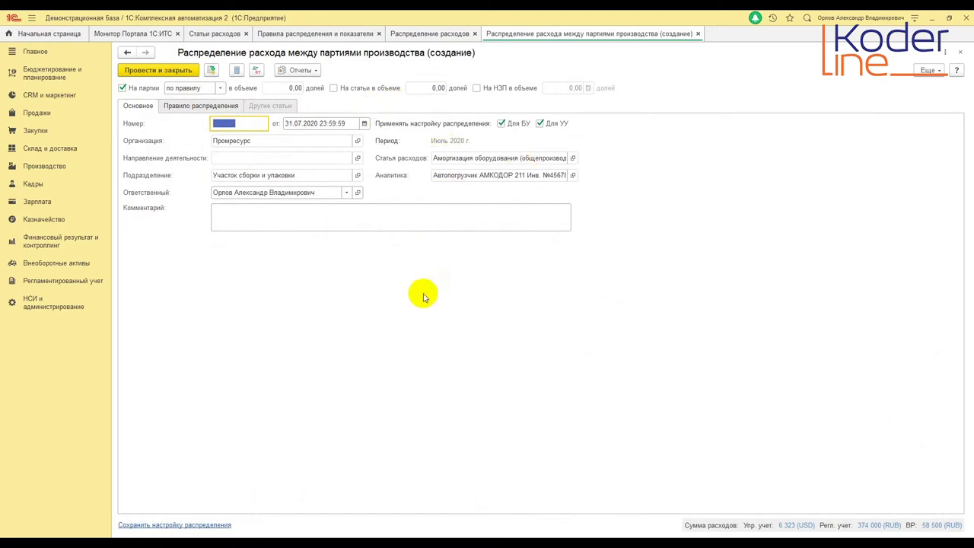
{"action": "left_click", "coordinate": [927, 70]}
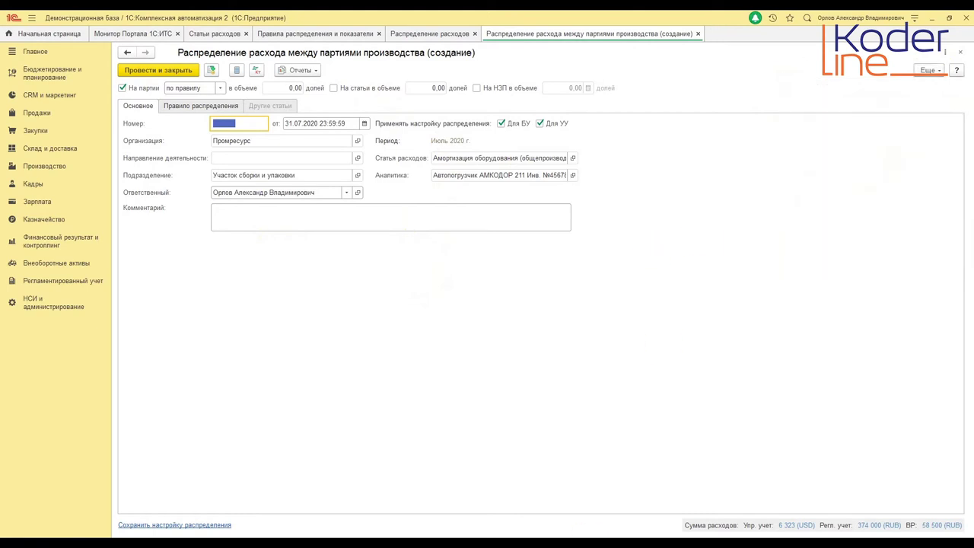
{"action": "key", "text": "Escape"}
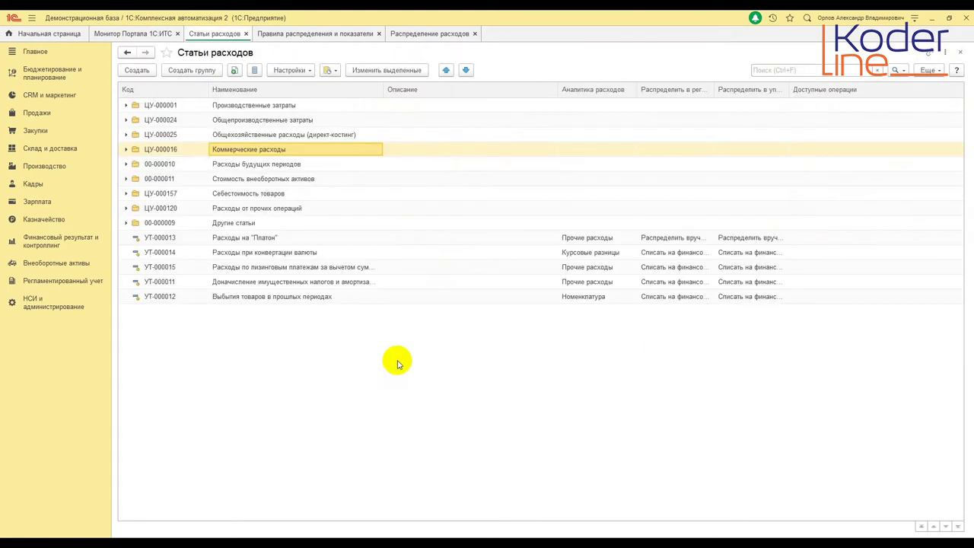
Open the expense item РБП: лицензии на ПО from the group Расходы будущих периодов.
{"action": "double_click", "coordinate": [130, 166]}
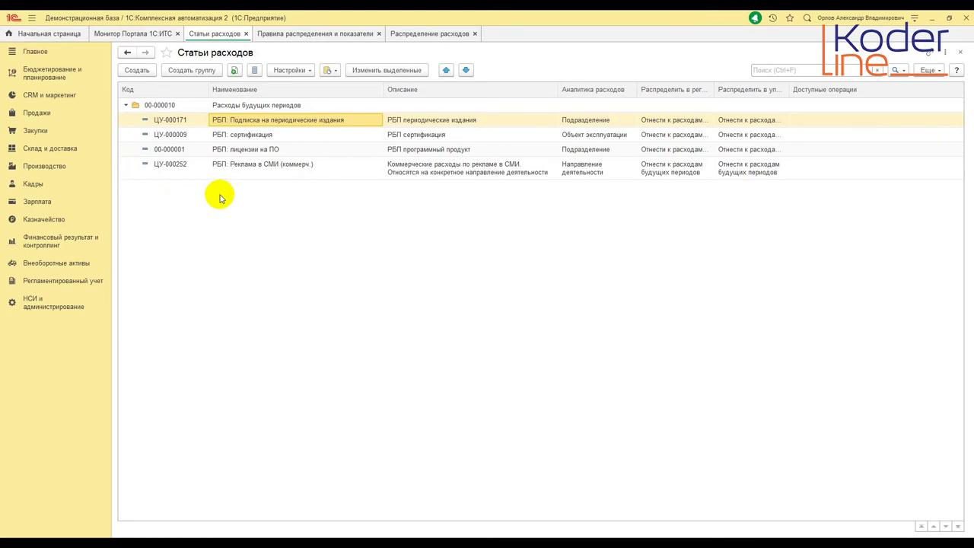
{"action": "left_click", "coordinate": [250, 136]}
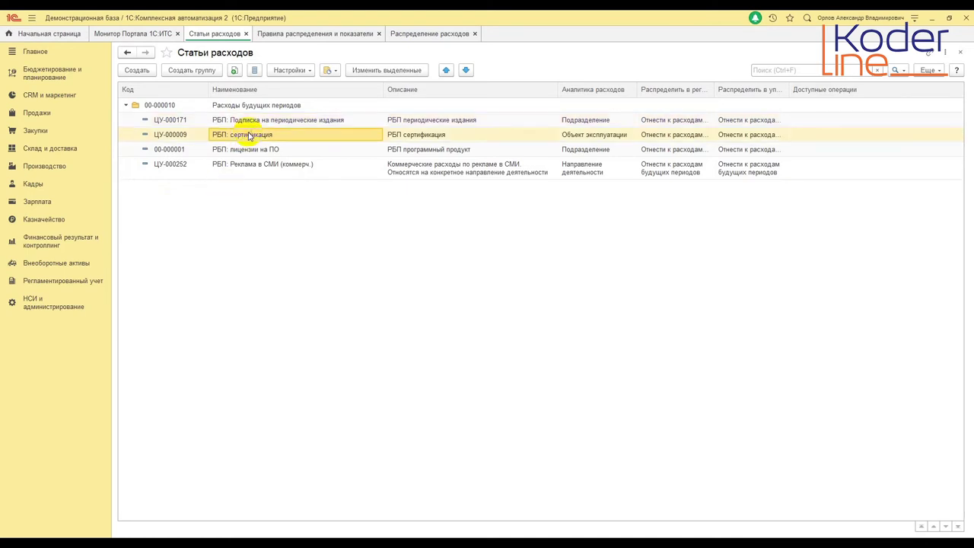
{"action": "left_click", "coordinate": [253, 149]}
{"action": "right_click", "coordinate": [253, 149]}
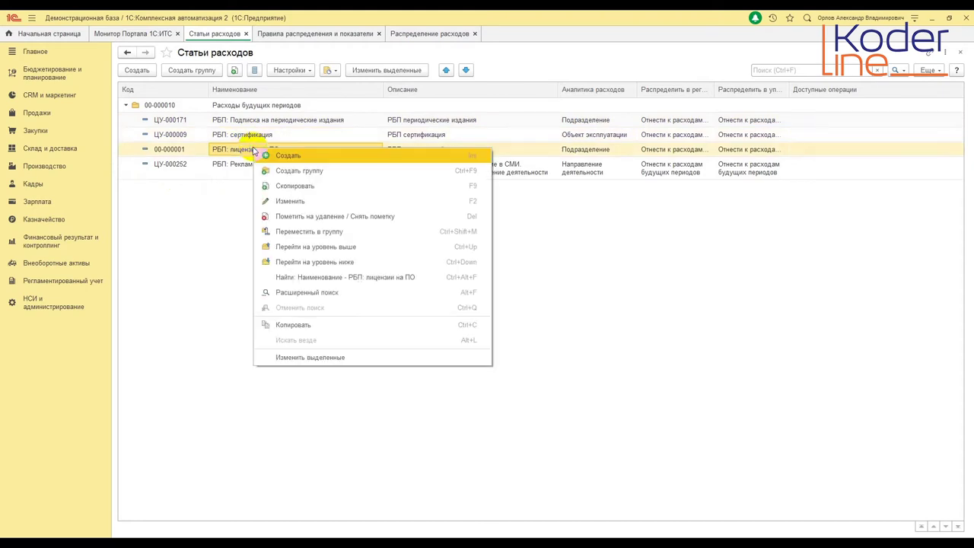
{"action": "left_click", "coordinate": [296, 203]}
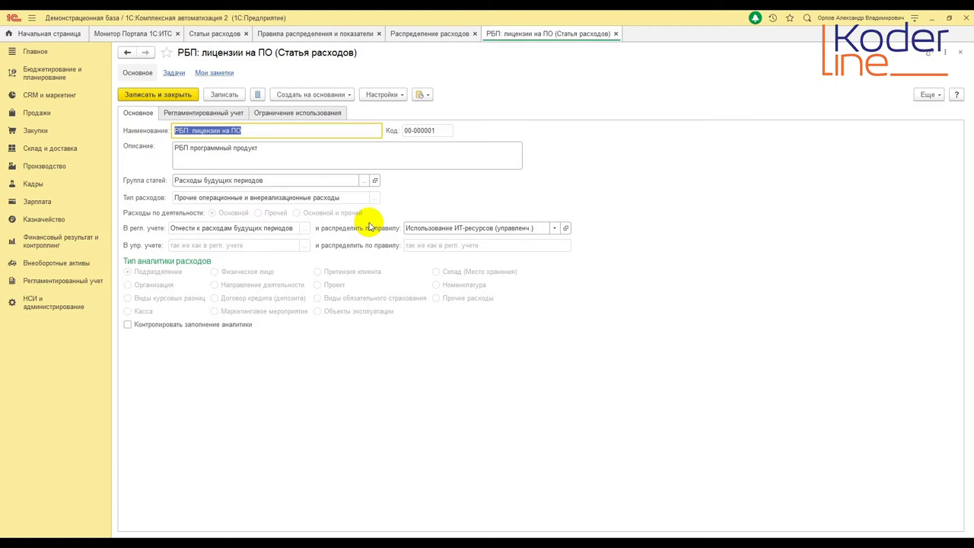
Examine the distribution rules available for РБП: лицензии на ПО in regulated accounting and close the list without choosing one.
{"action": "left_click", "coordinate": [554, 229]}
{"action": "left_click", "coordinate": [553, 229]}
{"action": "left_click", "coordinate": [474, 256]}
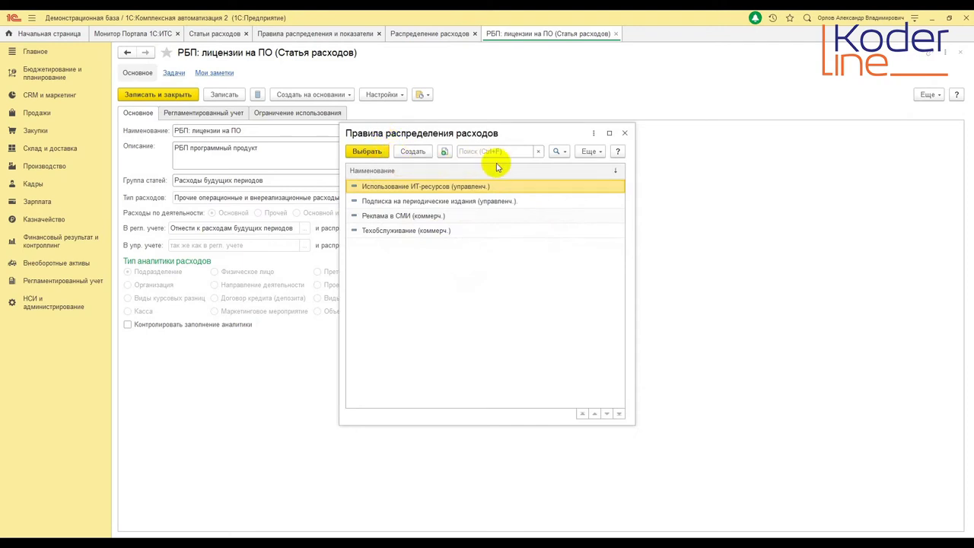
{"action": "left_click", "coordinate": [626, 134]}
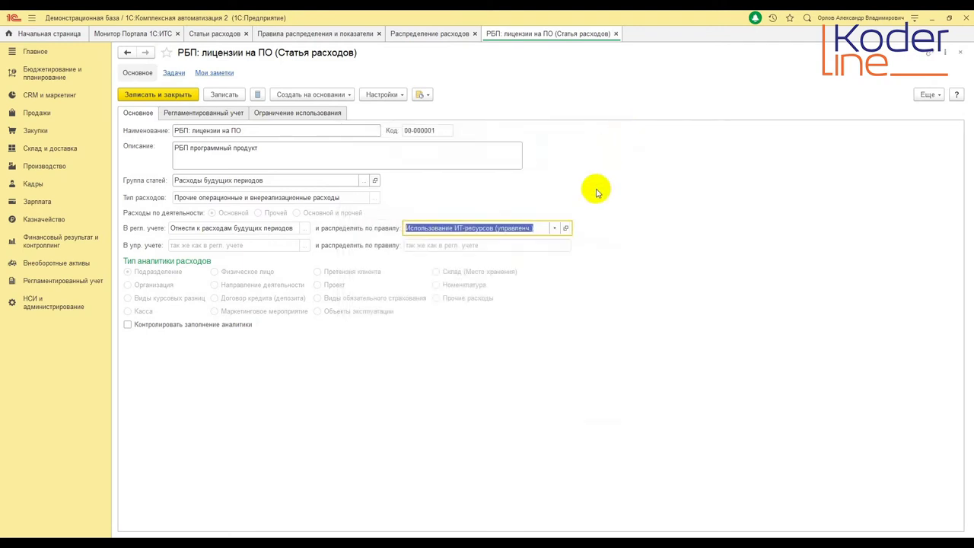
Examine the distribution method and start date options of the deferred expense rule Использование ИТ-ресурсов (управленч.).
{"action": "left_click", "coordinate": [564, 228]}
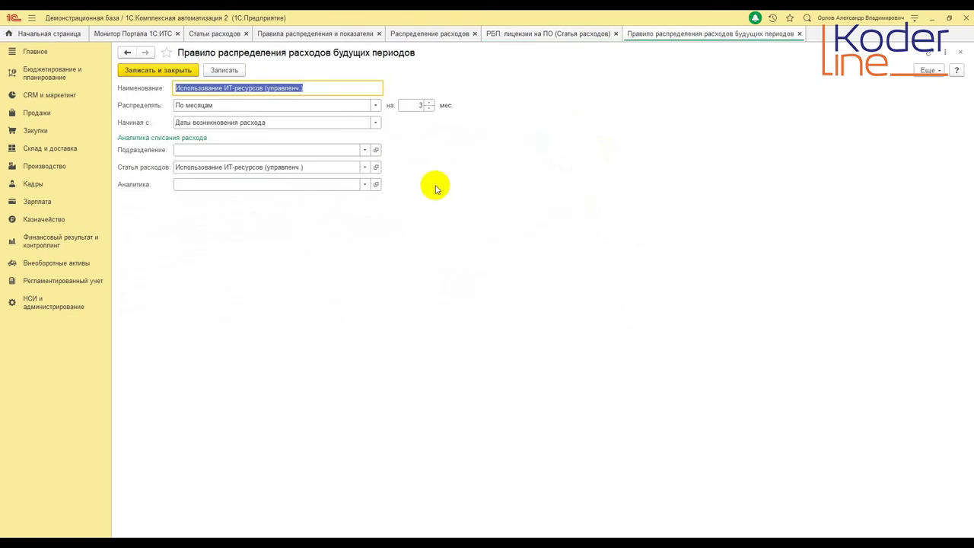
{"action": "left_click", "coordinate": [376, 106]}
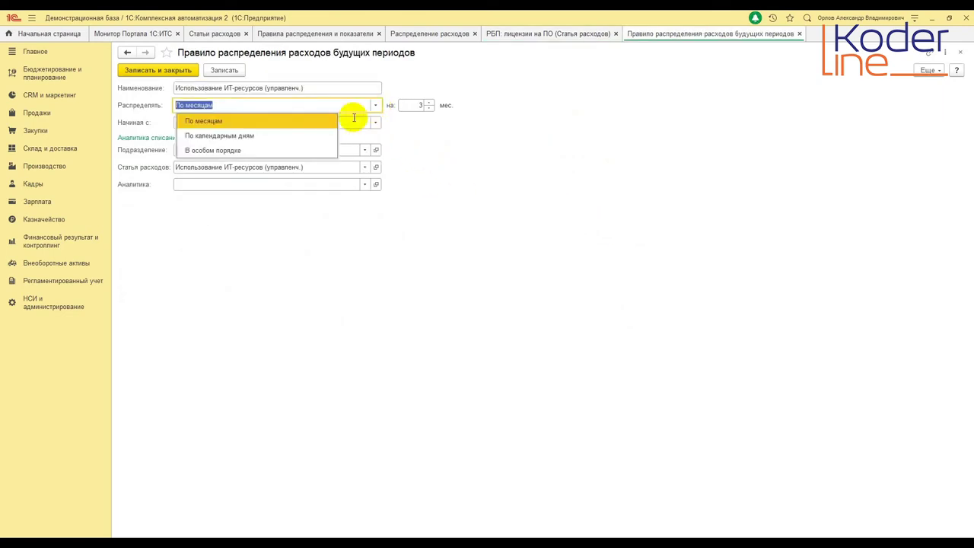
{"action": "left_click", "coordinate": [450, 143]}
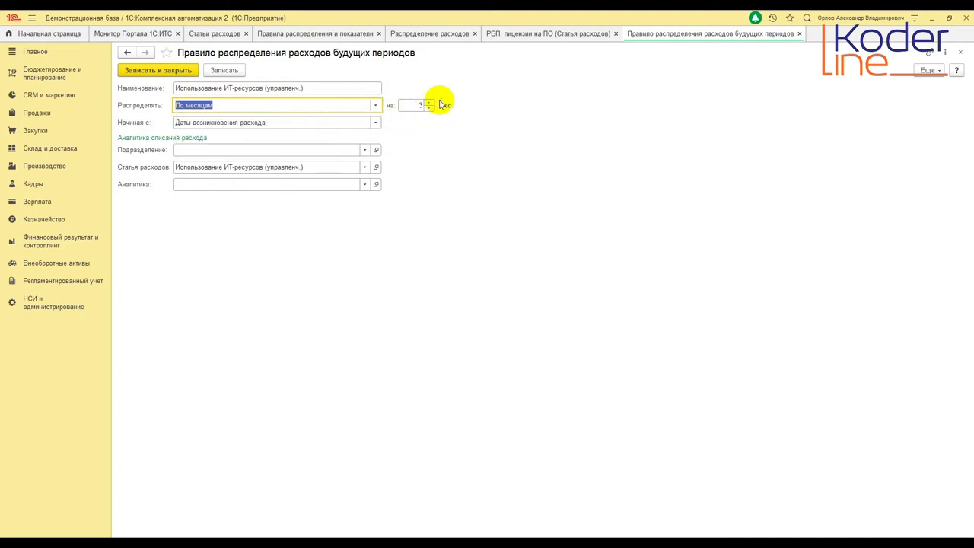
{"action": "left_click", "coordinate": [375, 124]}
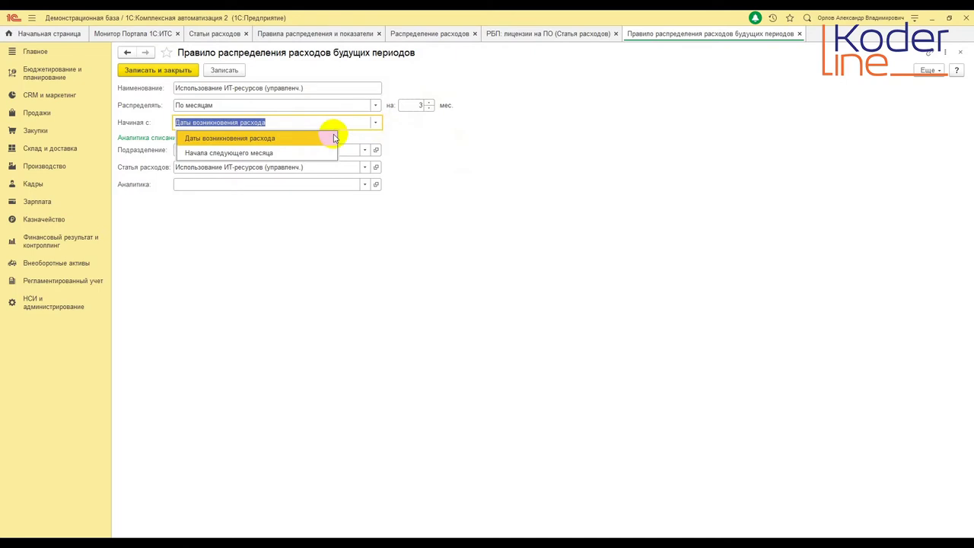
{"action": "left_click", "coordinate": [457, 162]}
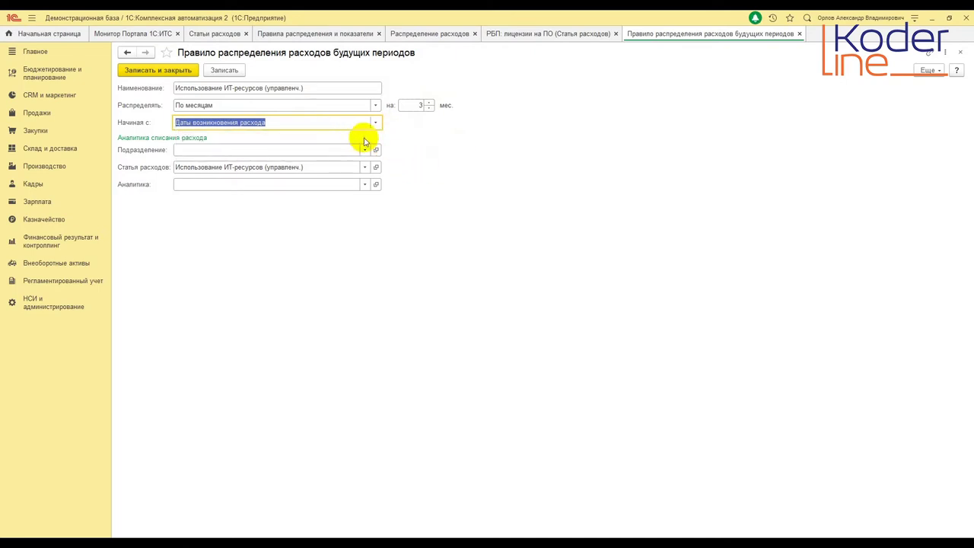
Examine the write-off expense item Использование ИТ-ресурсов (управленч.) linked to the rule, and close both the item and the rule.
{"action": "left_click", "coordinate": [376, 168]}
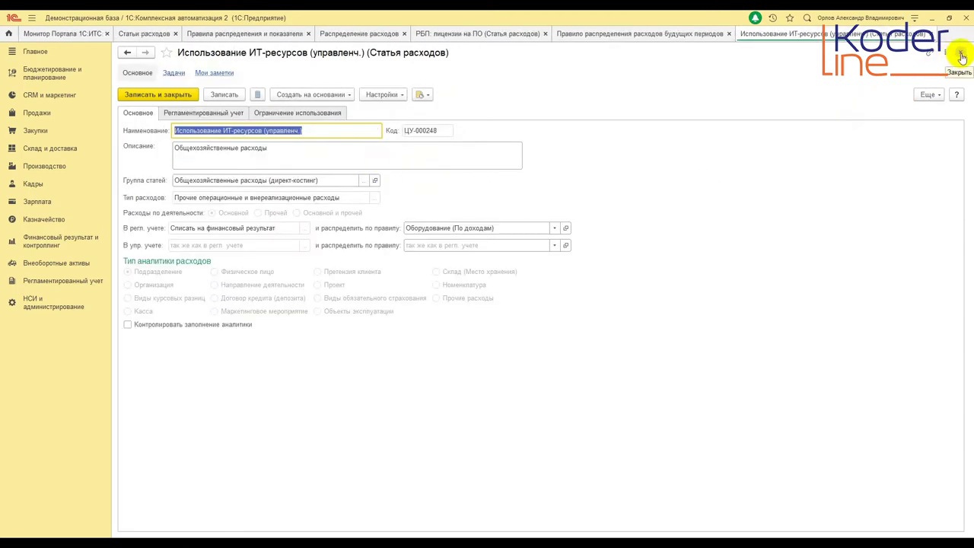
{"action": "left_click", "coordinate": [958, 53]}
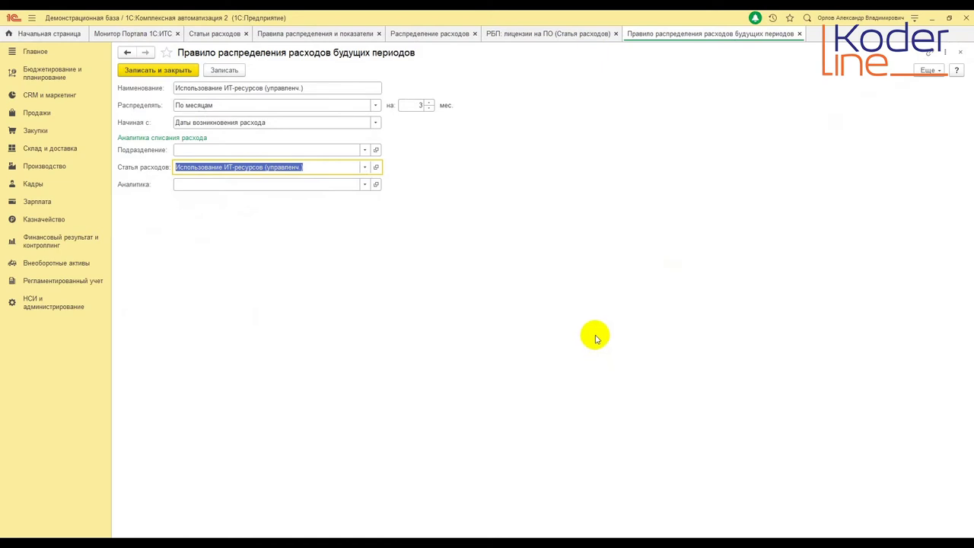
{"action": "left_click", "coordinate": [960, 52]}
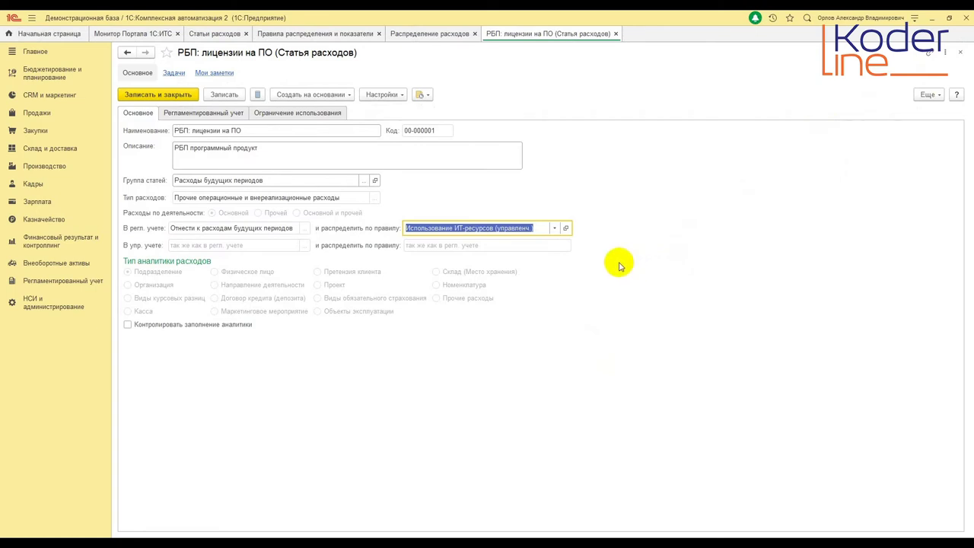
Open the 01.10.2016 distribution document for РБП: лицензии на ПО from the Распределение РБП list.
{"action": "left_click", "coordinate": [88, 240]}
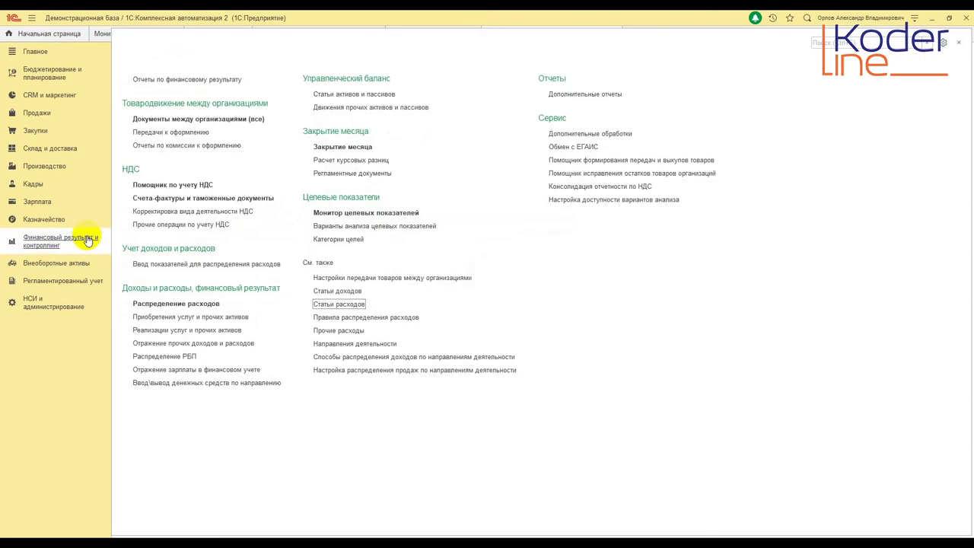
{"action": "left_click", "coordinate": [188, 356]}
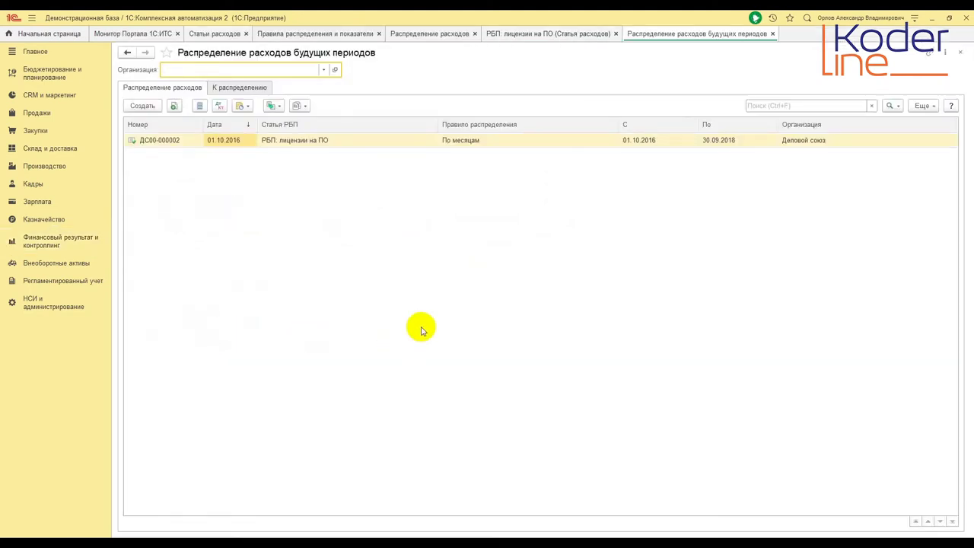
{"action": "right_click", "coordinate": [331, 147]}
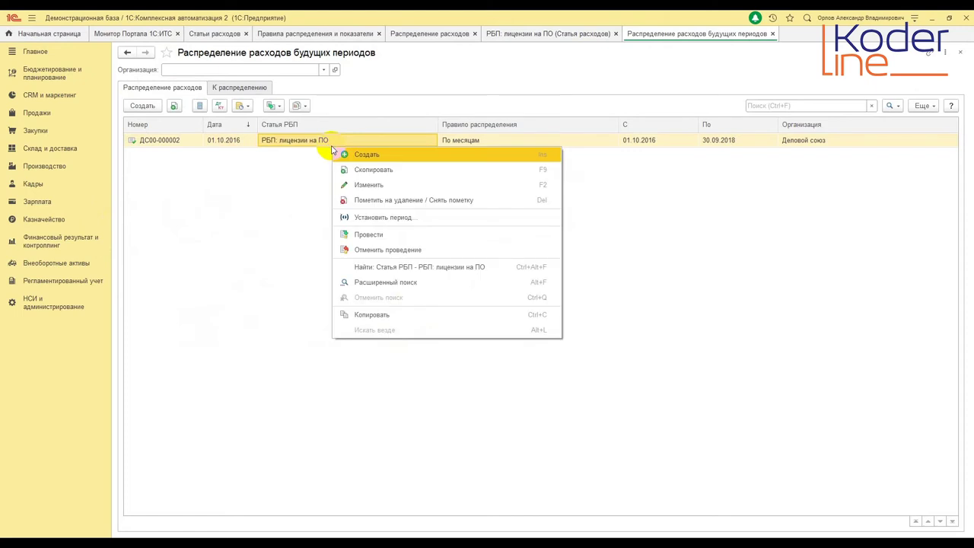
{"action": "left_click", "coordinate": [360, 189]}
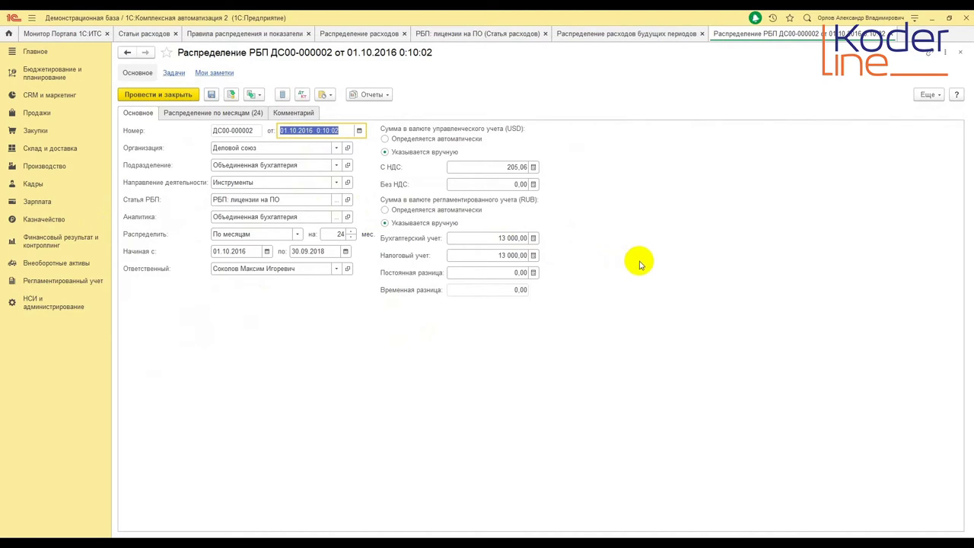
Examine the document's distribution by months, and close it together with the deferred expense distribution list.
{"action": "left_click", "coordinate": [176, 116]}
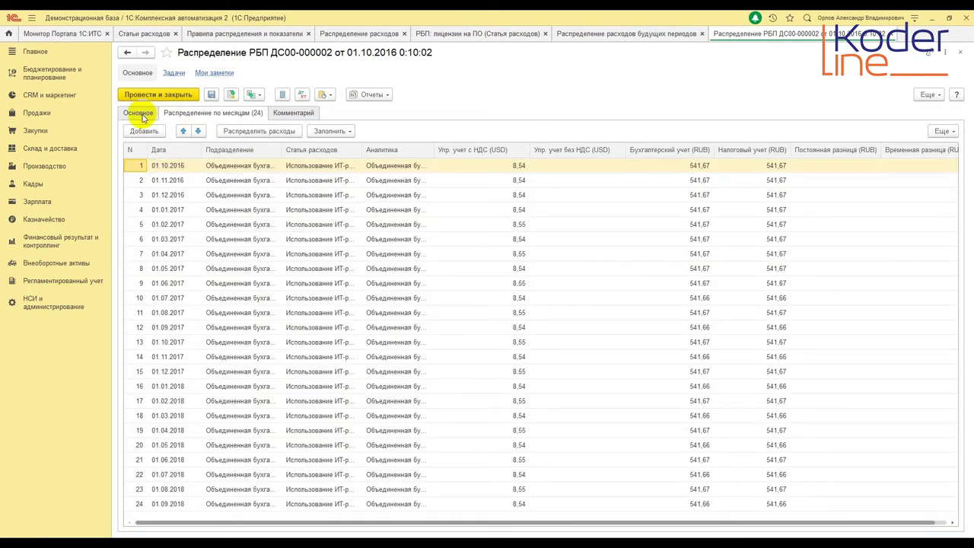
{"action": "left_click", "coordinate": [141, 116]}
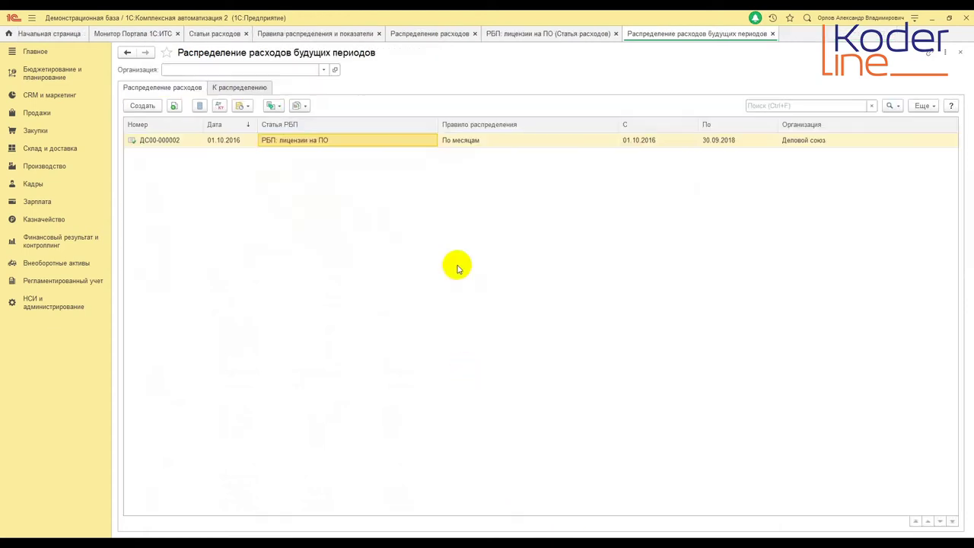
{"action": "key", "text": "Escape"}
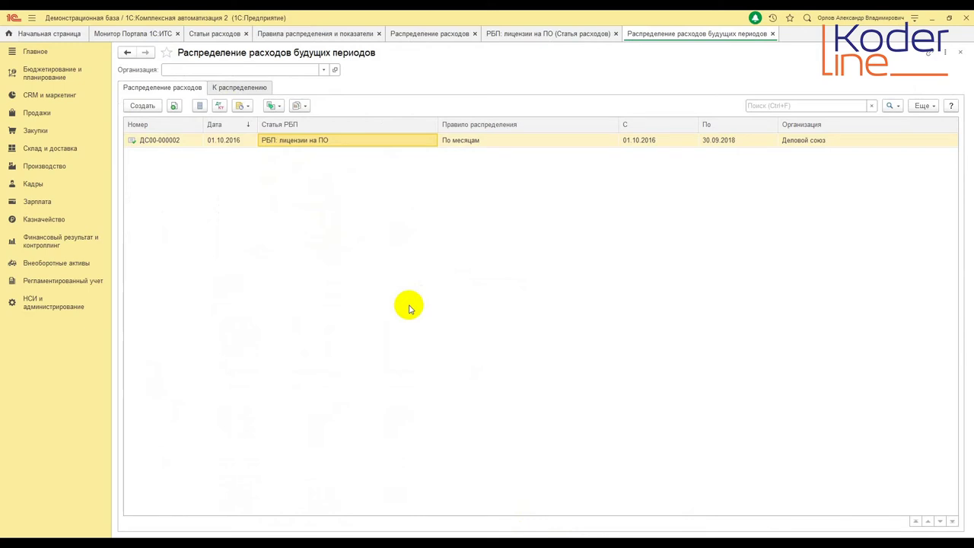
{"action": "left_click", "coordinate": [962, 54]}
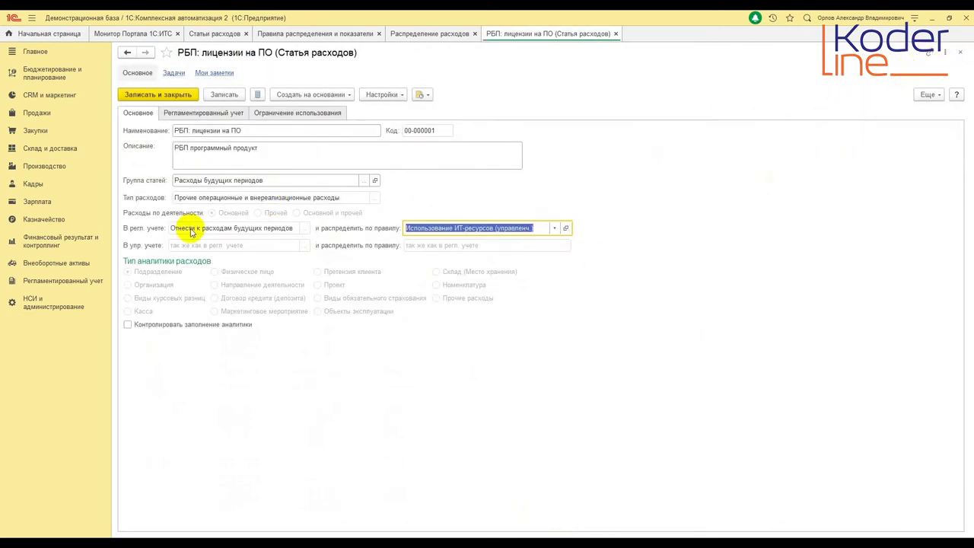
Open Формирование стоимости ОС from the group Стоимость внеоборотных активов and examine its available item groups without choosing another.
{"action": "left_click", "coordinate": [88, 267]}
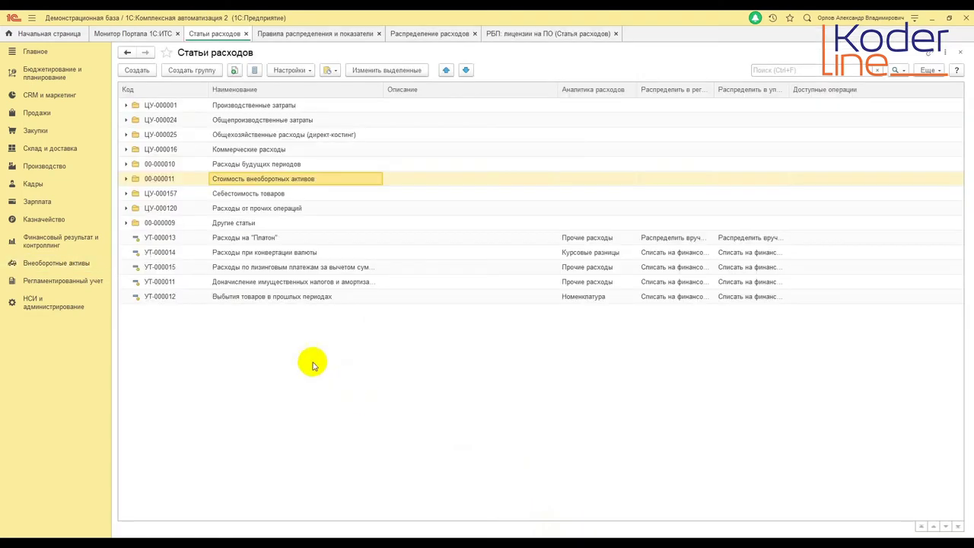
{"action": "double_click", "coordinate": [129, 181]}
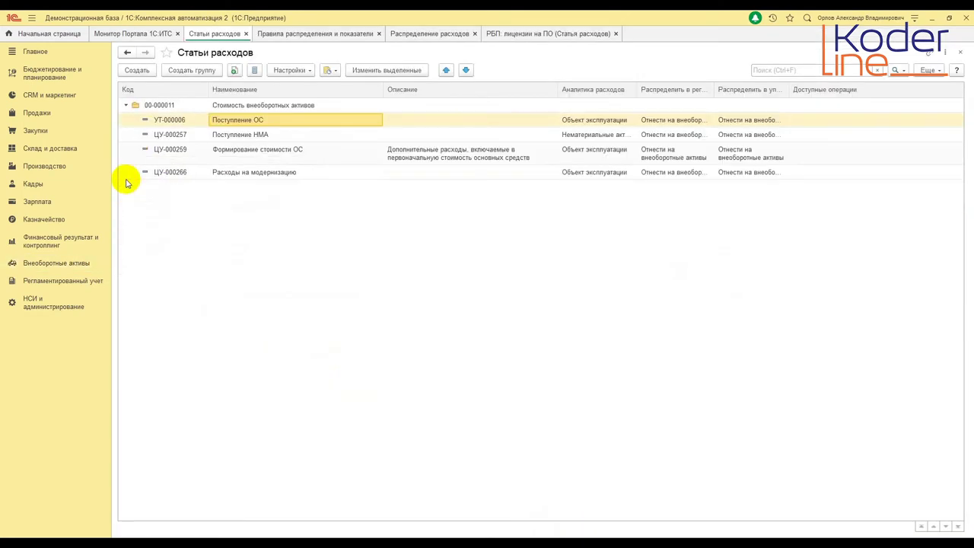
{"action": "left_click", "coordinate": [280, 150]}
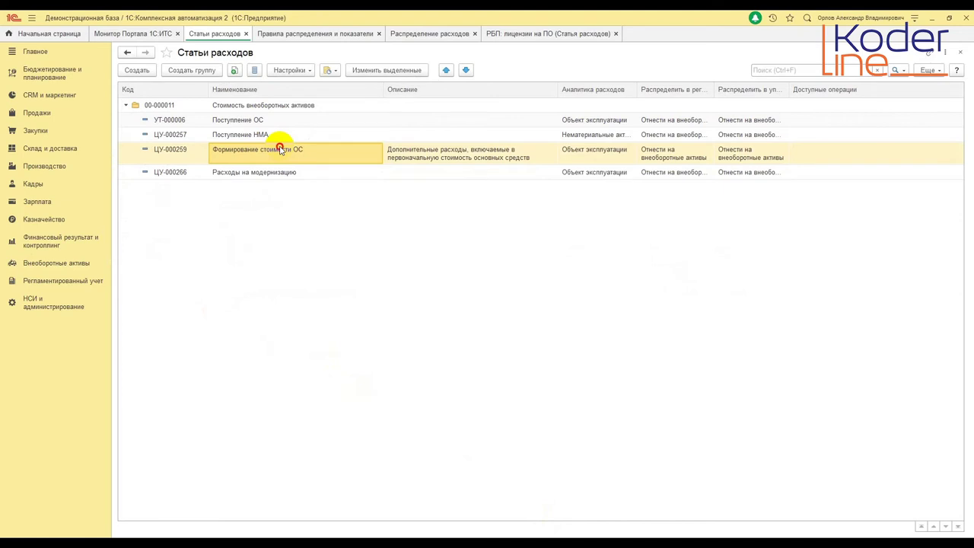
{"action": "double_click", "coordinate": [281, 150]}
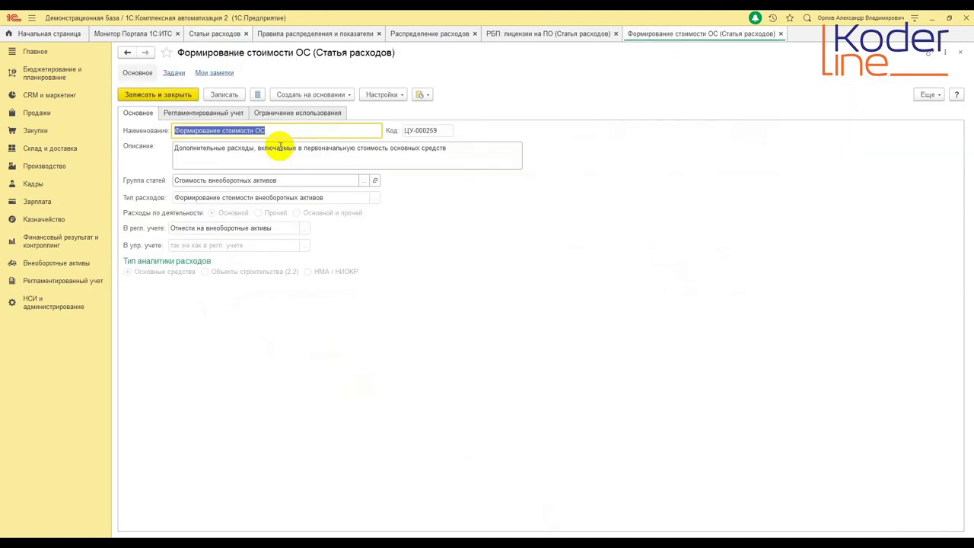
{"action": "left_click", "coordinate": [362, 181]}
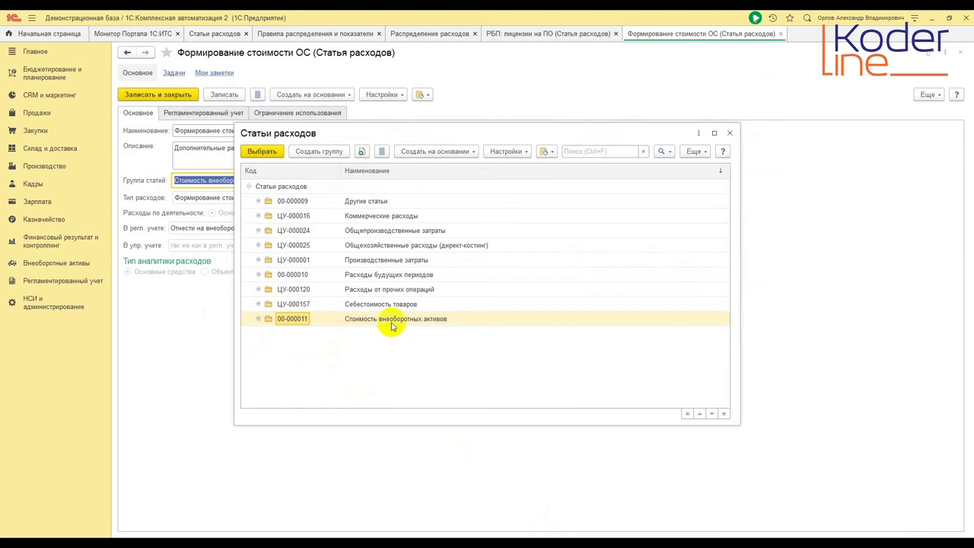
{"action": "left_click", "coordinate": [731, 134]}
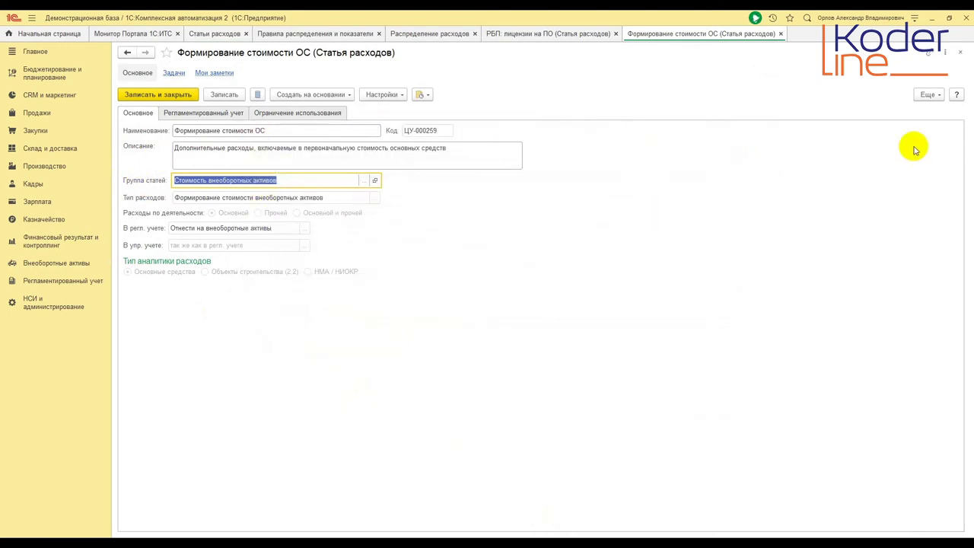
Allow editing of the locked attributes of Формирование стоимости ОС, including expense type, activity kind and distribution option.
{"action": "left_click", "coordinate": [927, 94]}
{"action": "left_click", "coordinate": [858, 275]}
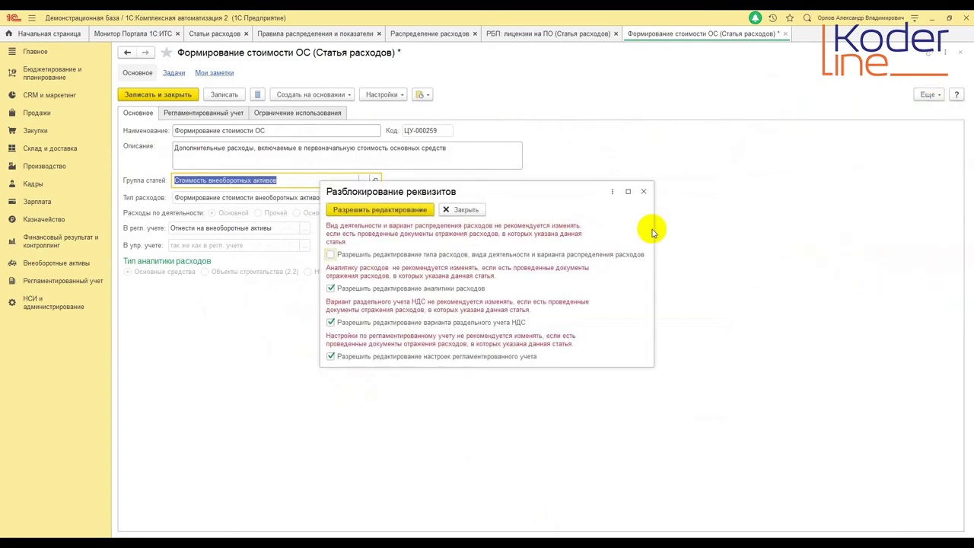
{"action": "left_click", "coordinate": [330, 255]}
{"action": "left_click", "coordinate": [374, 213]}
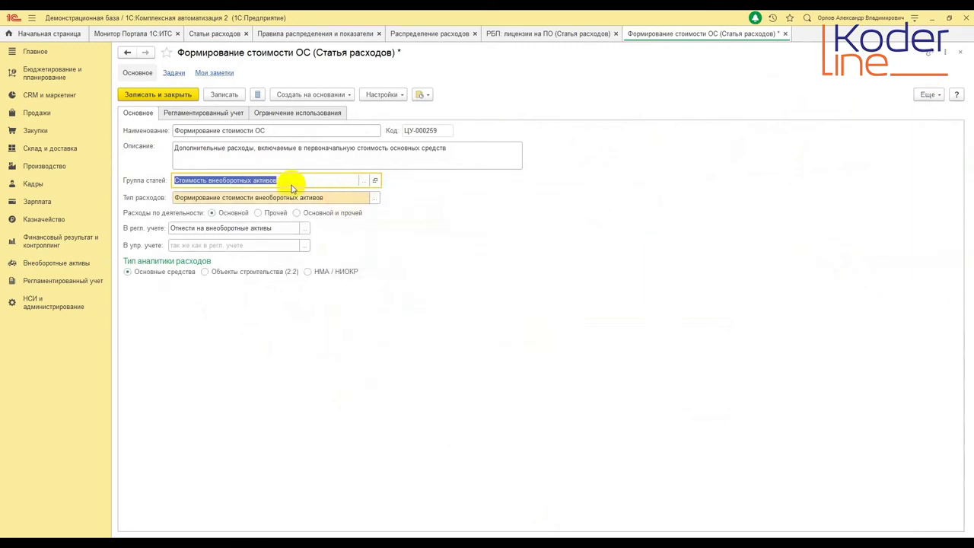
Examine the item's available expense types and regulated accounting options without choosing others.
{"action": "left_click", "coordinate": [377, 198]}
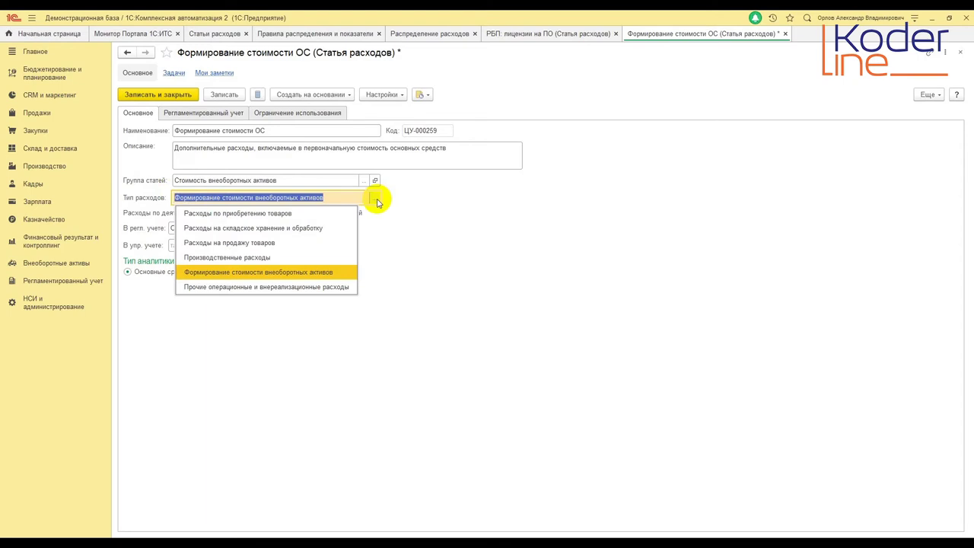
{"action": "left_click", "coordinate": [495, 253]}
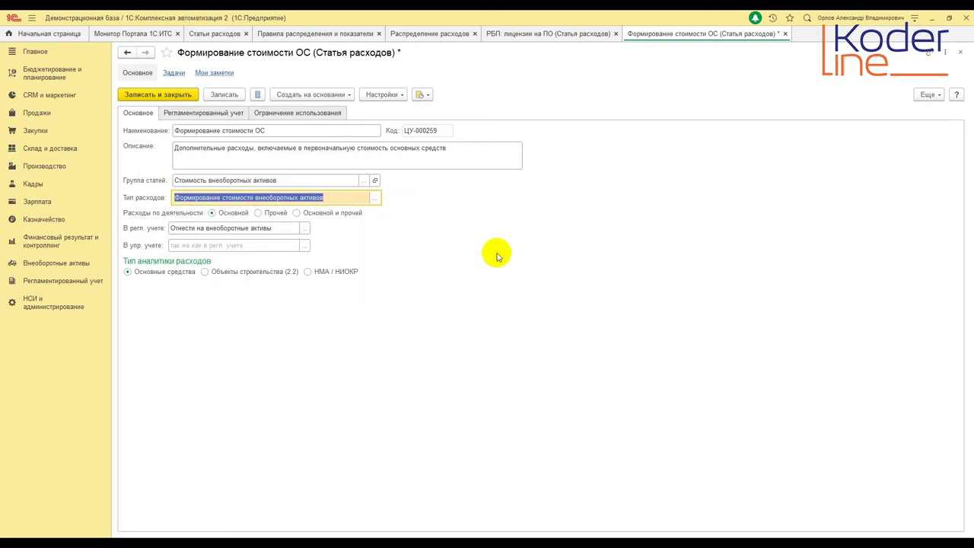
{"action": "left_click", "coordinate": [304, 229]}
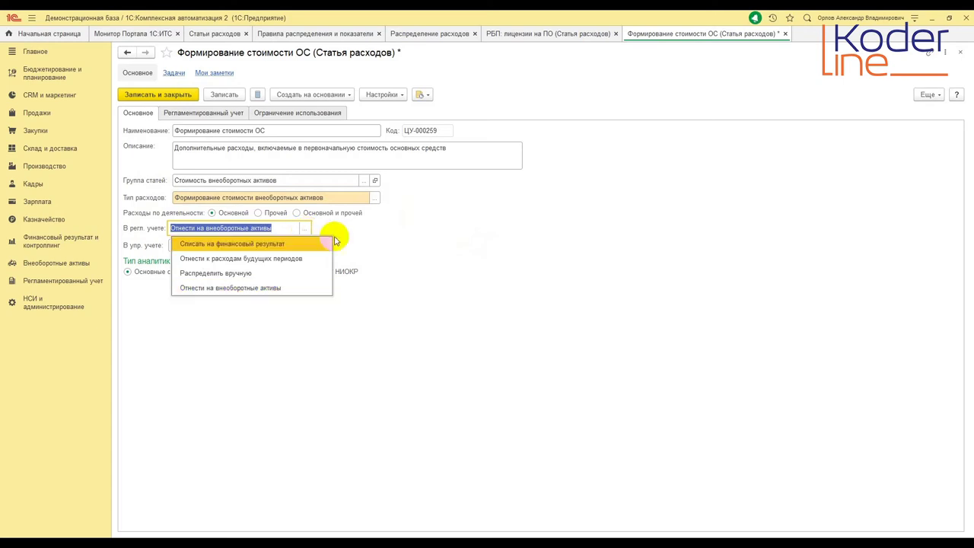
{"action": "left_click", "coordinate": [459, 263]}
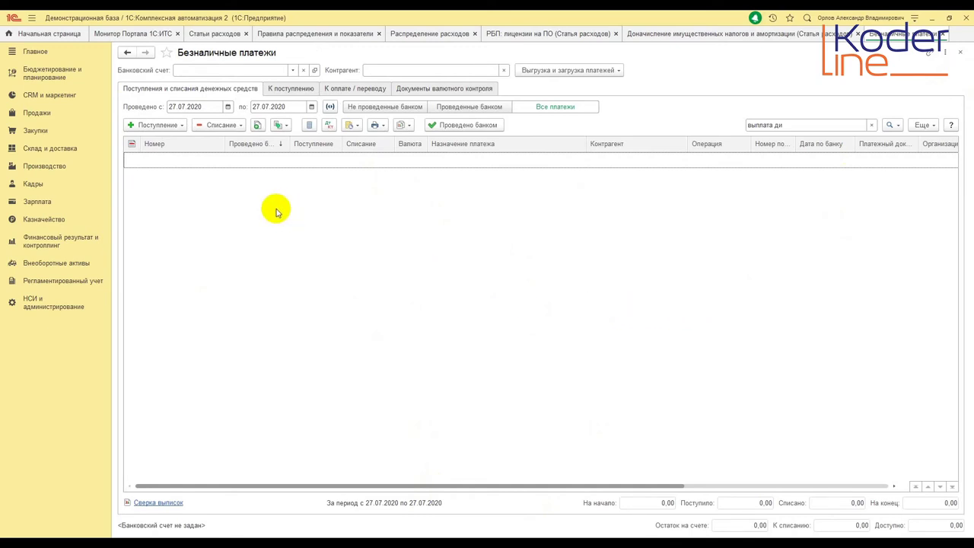
Start a new cashless write-off with the operation Прочий расход and display its payment breakdown.
{"action": "left_click", "coordinate": [213, 126]}
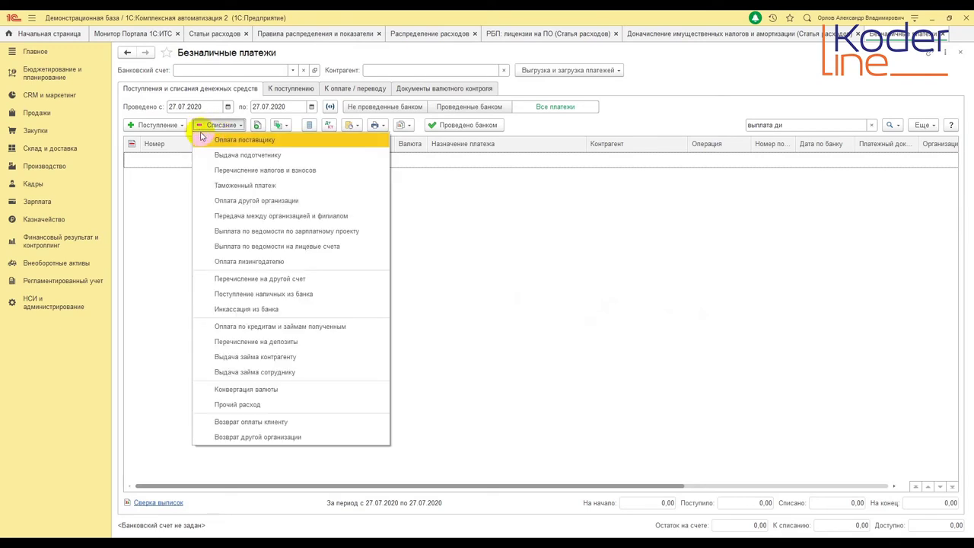
{"action": "left_click", "coordinate": [266, 404]}
{"action": "left_click", "coordinate": [202, 115]}
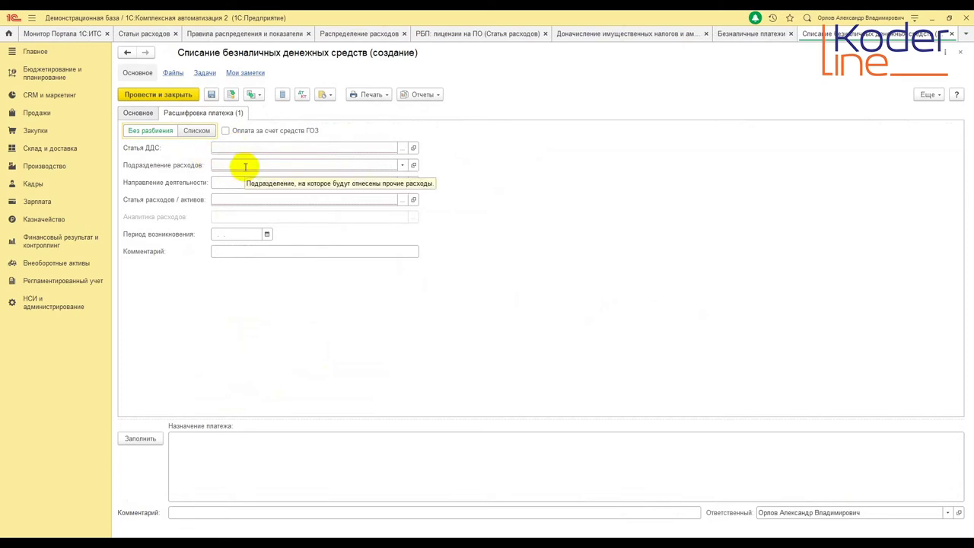
Browse the asset/liability items available for Статья расходов / активов, looking inside the group Дебиторская задолженность.
{"action": "left_click", "coordinate": [405, 202]}
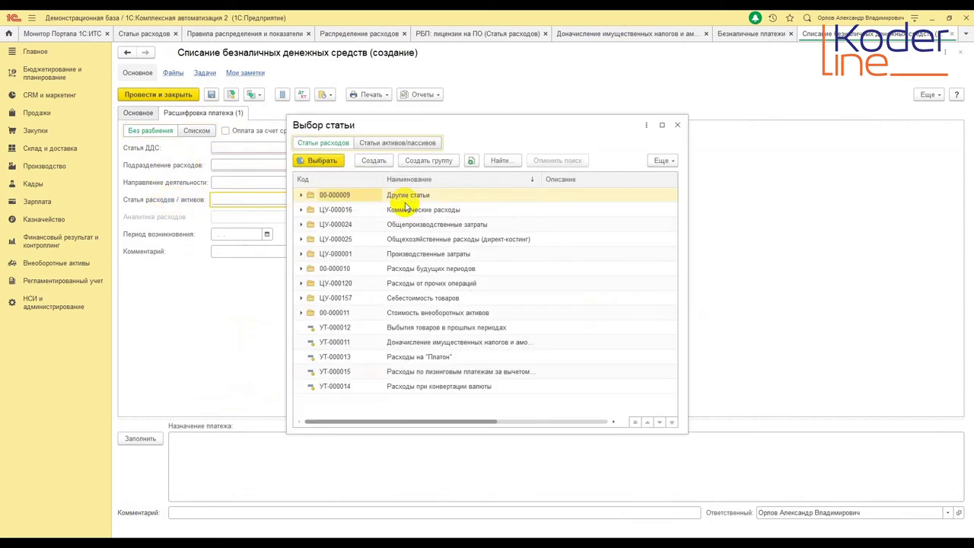
{"action": "left_click", "coordinate": [418, 145]}
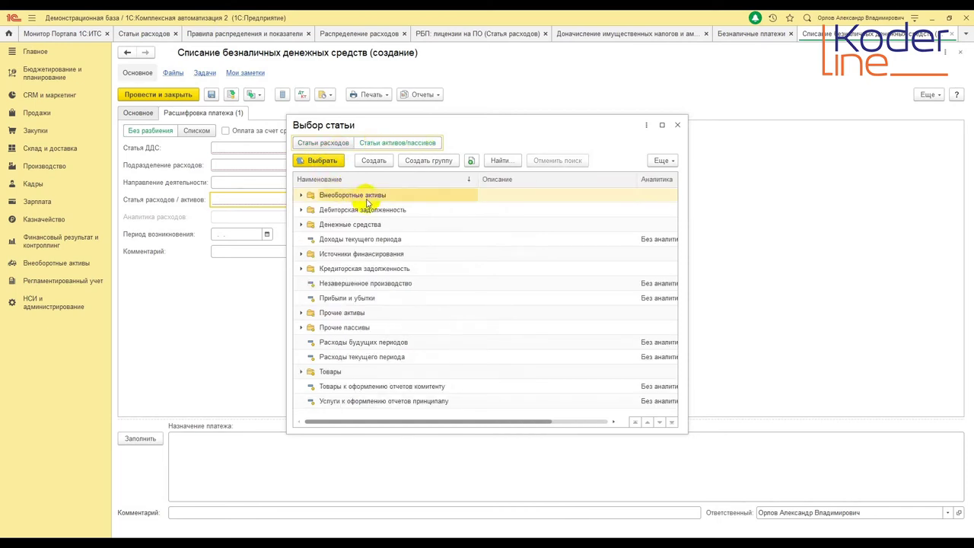
{"action": "left_click", "coordinate": [375, 242]}
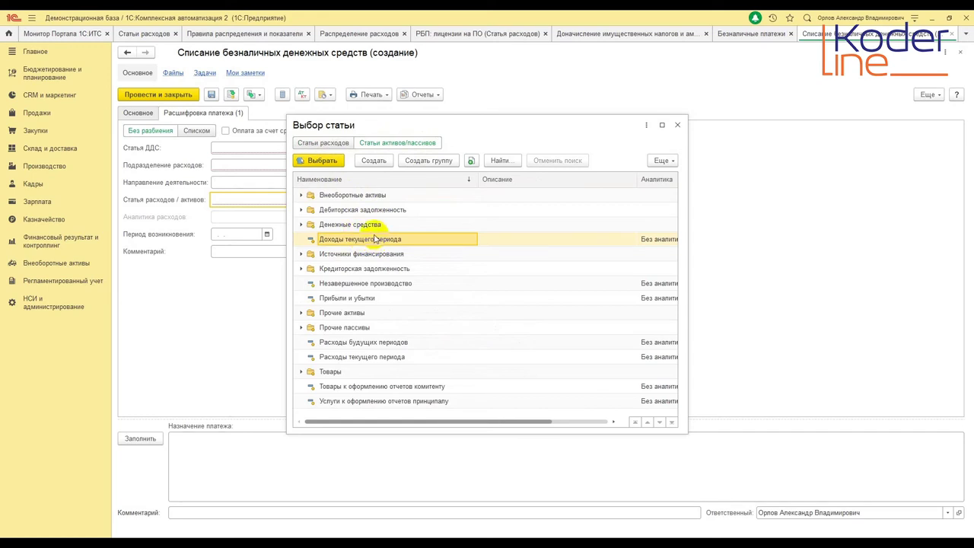
{"action": "left_click", "coordinate": [301, 211]}
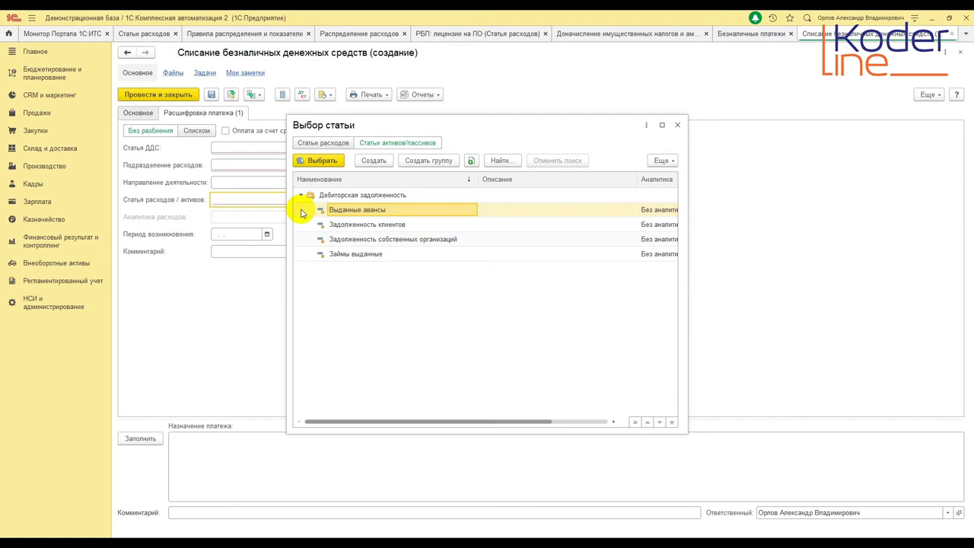
{"action": "left_click", "coordinate": [300, 195]}
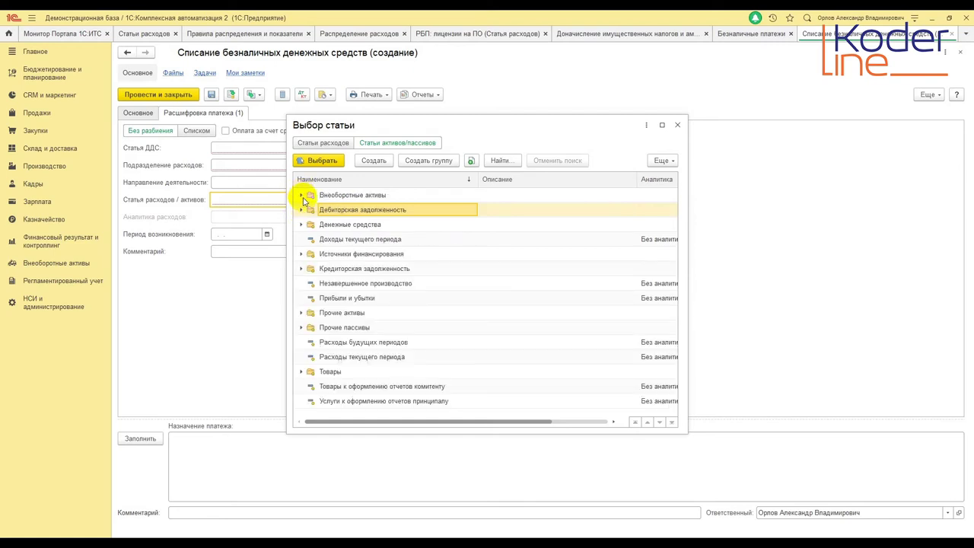
Open the asset/liability item Доходы текущего периода, check its settings and attribute unlocking, and close the item.
{"action": "left_click", "coordinate": [384, 242]}
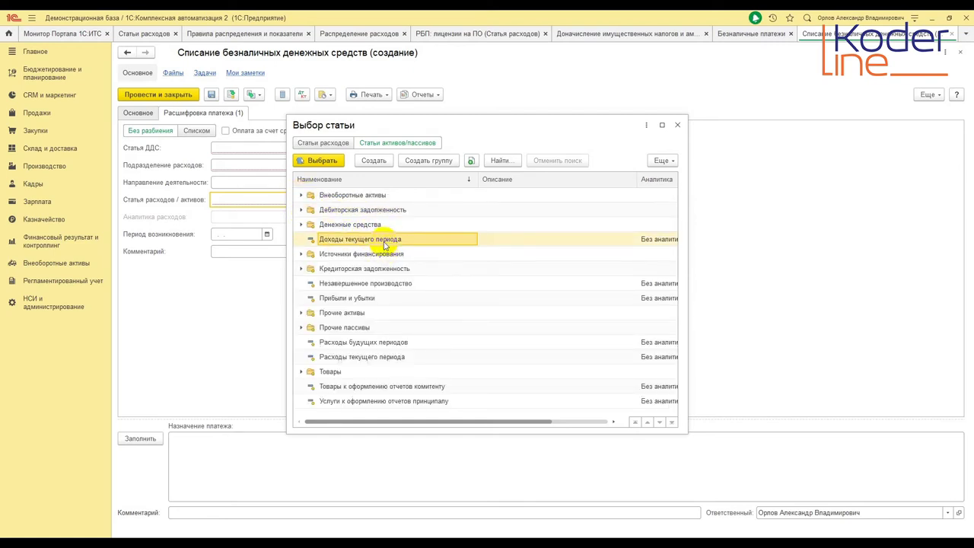
{"action": "right_click", "coordinate": [385, 244]}
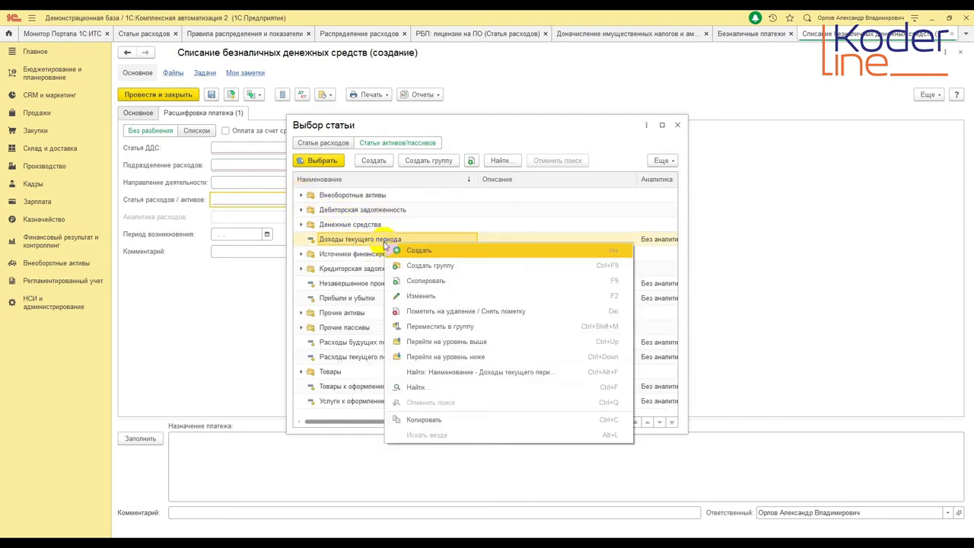
{"action": "left_click", "coordinate": [439, 296]}
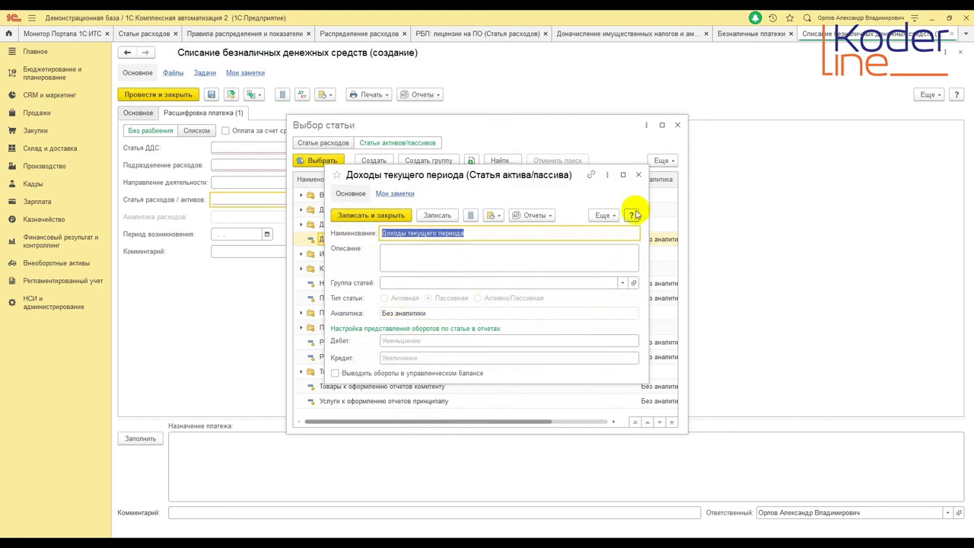
{"action": "left_click", "coordinate": [605, 216]}
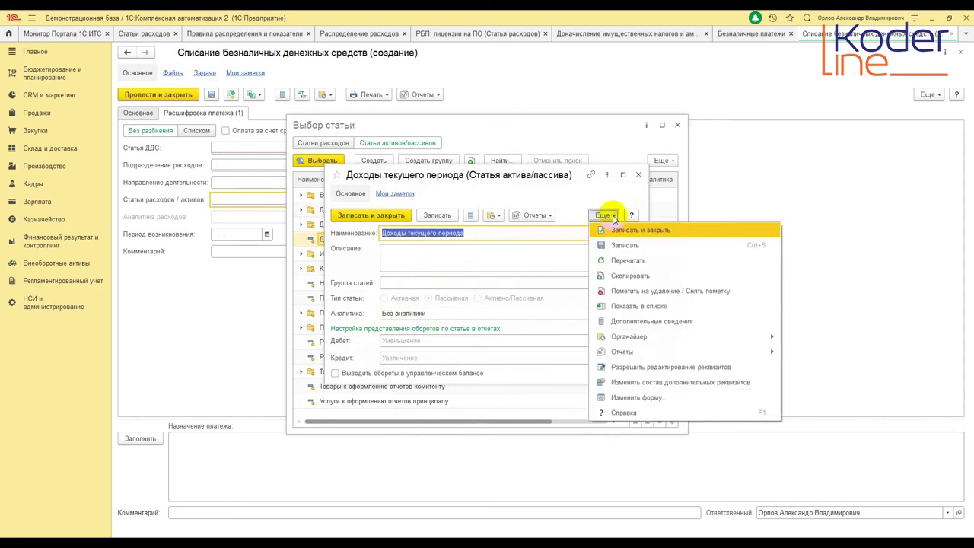
{"action": "left_click", "coordinate": [691, 367]}
{"action": "left_click", "coordinate": [344, 301]}
{"action": "left_click", "coordinate": [476, 264]}
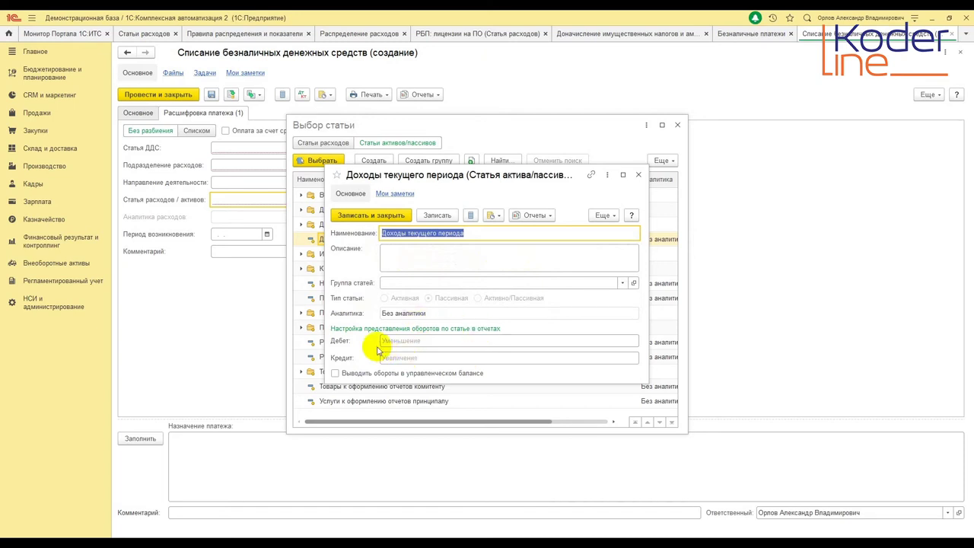
{"action": "left_click", "coordinate": [638, 177]}
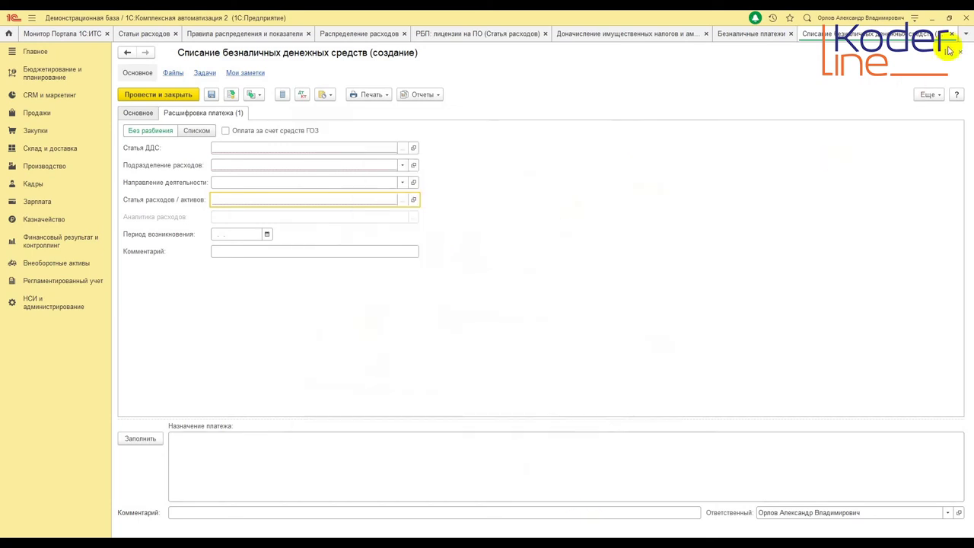
Close the new write-off, the cashless payments list, the item Доначисление имущественных налогов и амортизации and the expense item list.
{"action": "left_click", "coordinate": [959, 51]}
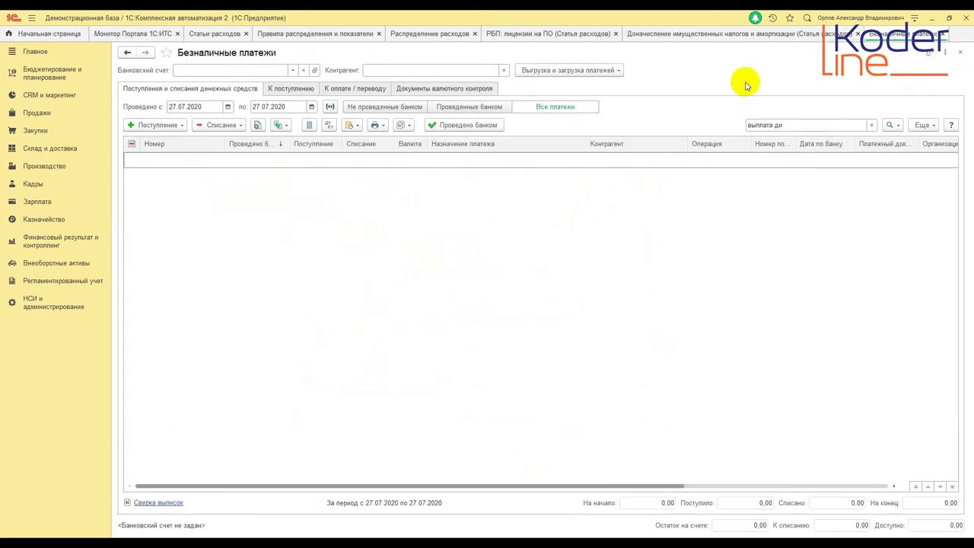
{"action": "left_click", "coordinate": [959, 54]}
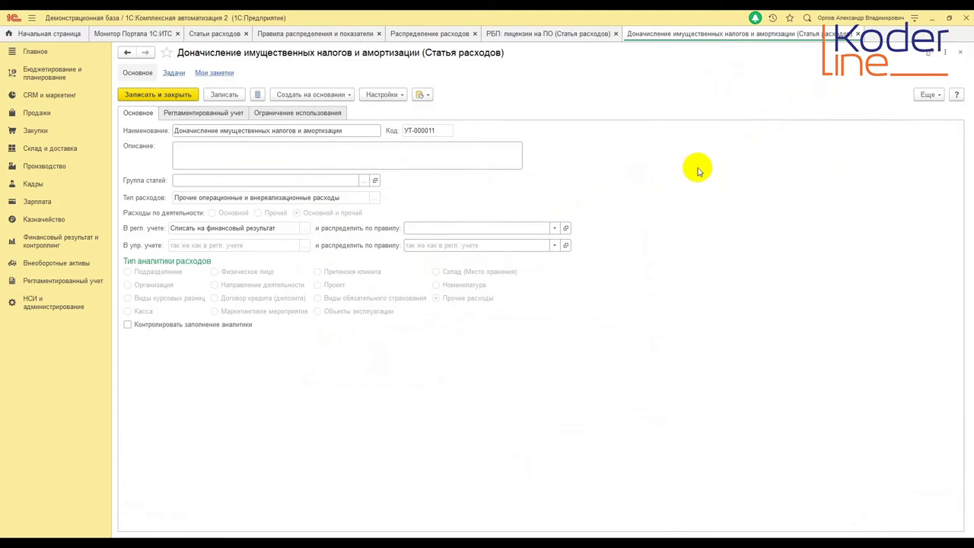
{"action": "left_click", "coordinate": [959, 53]}
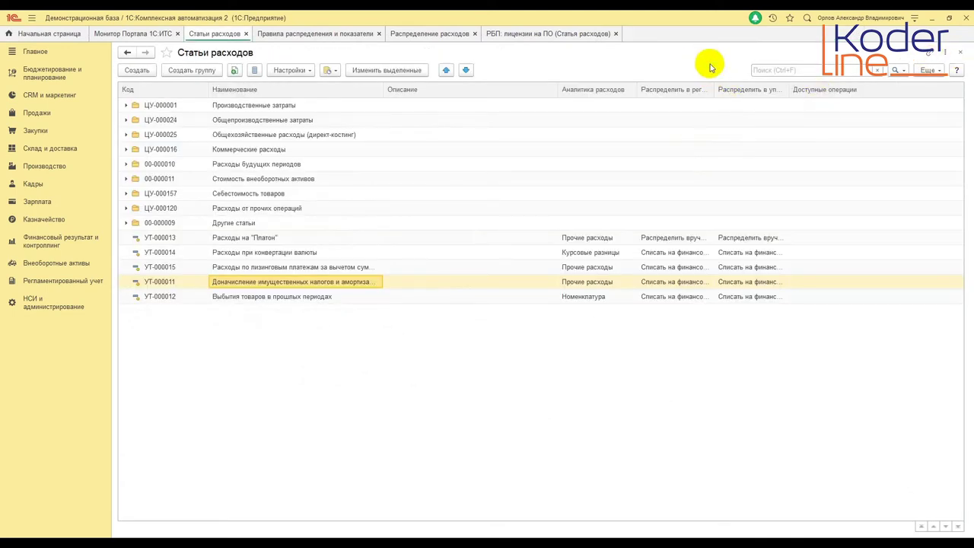
{"action": "left_click", "coordinate": [959, 53]}
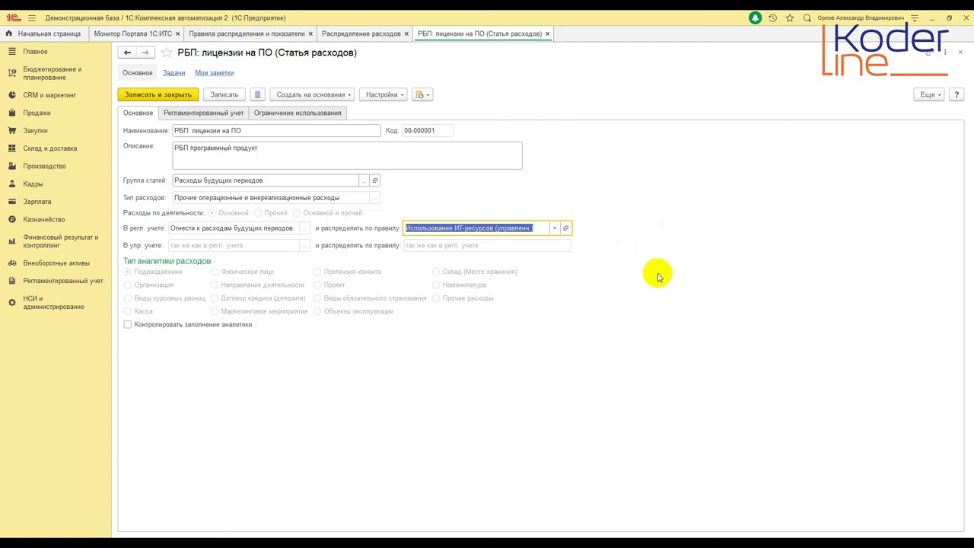
Open Закрытие месяца from the financial results section to view the month-end operations form, and close it.
{"action": "left_click", "coordinate": [61, 241]}
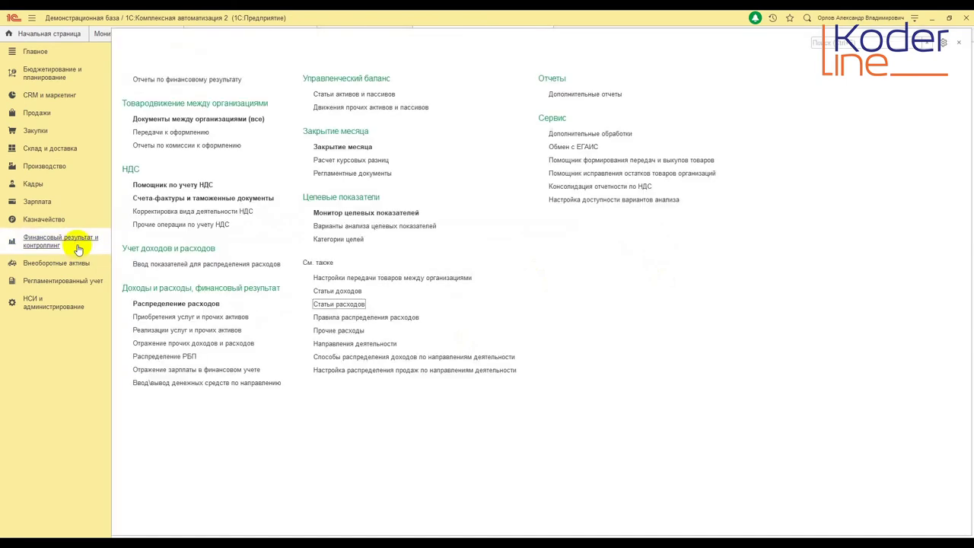
{"action": "left_click", "coordinate": [342, 147]}
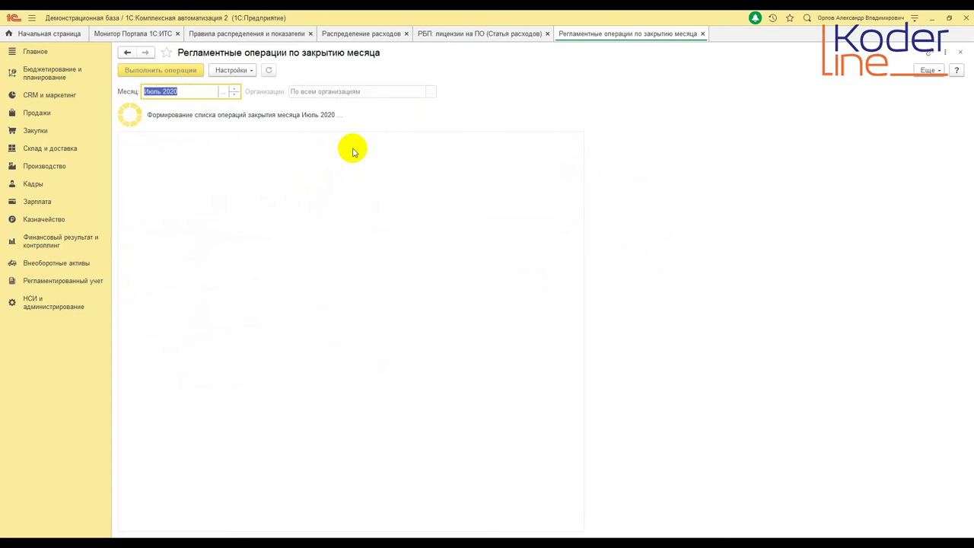
{"action": "left_click", "coordinate": [959, 51]}
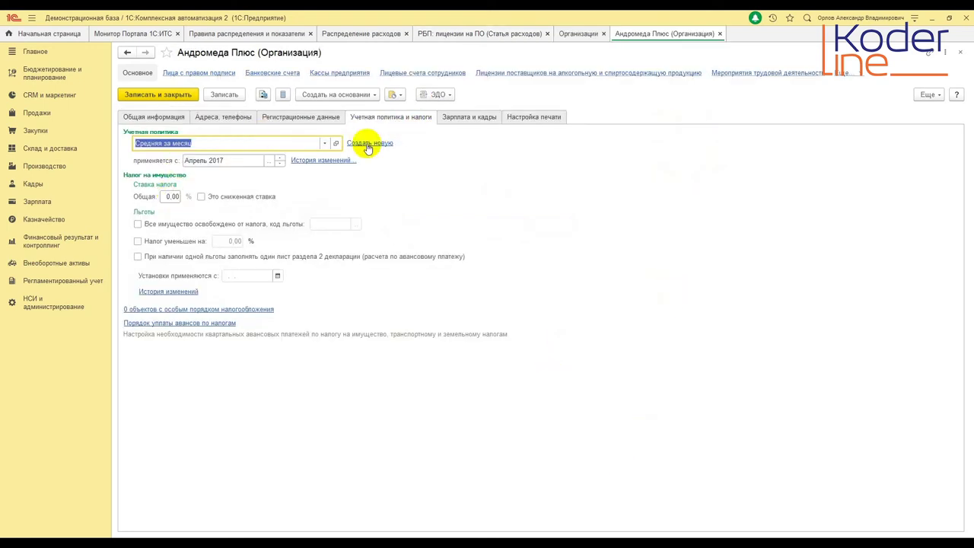
Examine the inventory valuation settings in the accounting policy Средняя за месяц of Андромеда Плюс, and close the policy.
{"action": "left_click", "coordinate": [339, 144]}
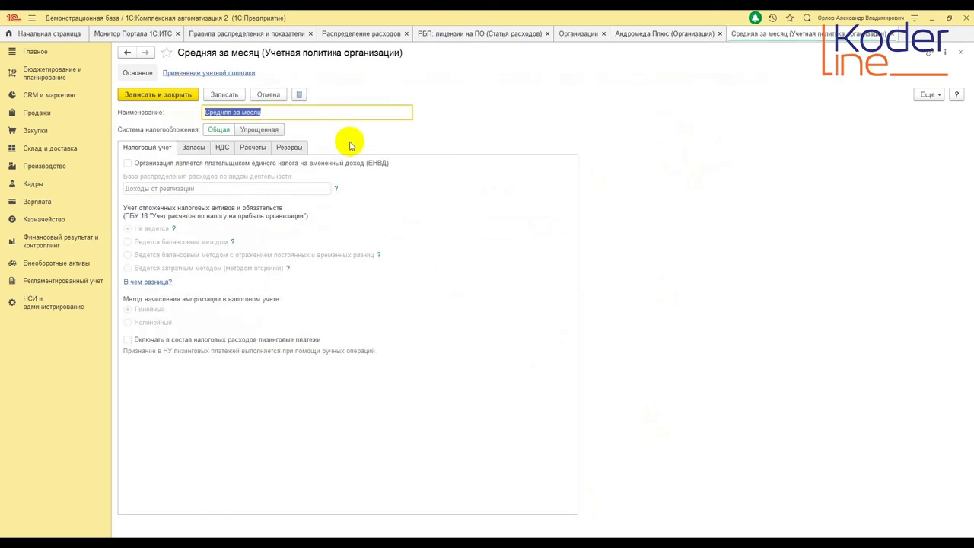
{"action": "left_click", "coordinate": [195, 147]}
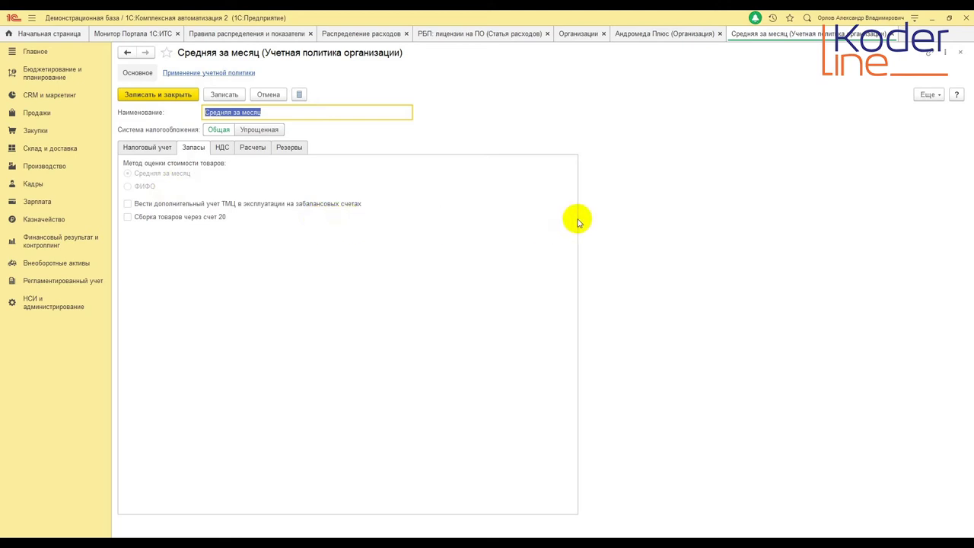
{"action": "left_click", "coordinate": [959, 51]}
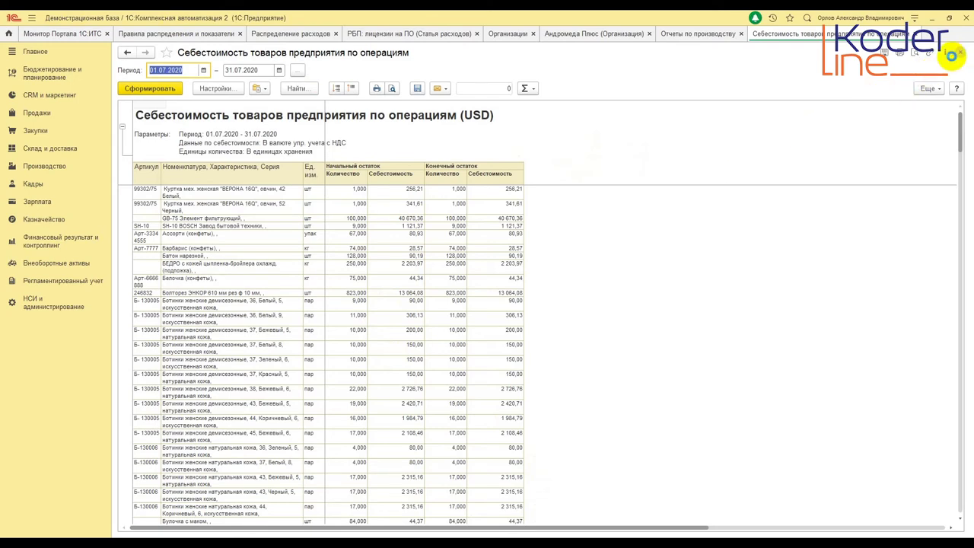
Close the report Себестоимость товаров предприятия по операциям and open the list Отражение прочих доходов и расходов.
{"action": "left_click", "coordinate": [960, 54]}
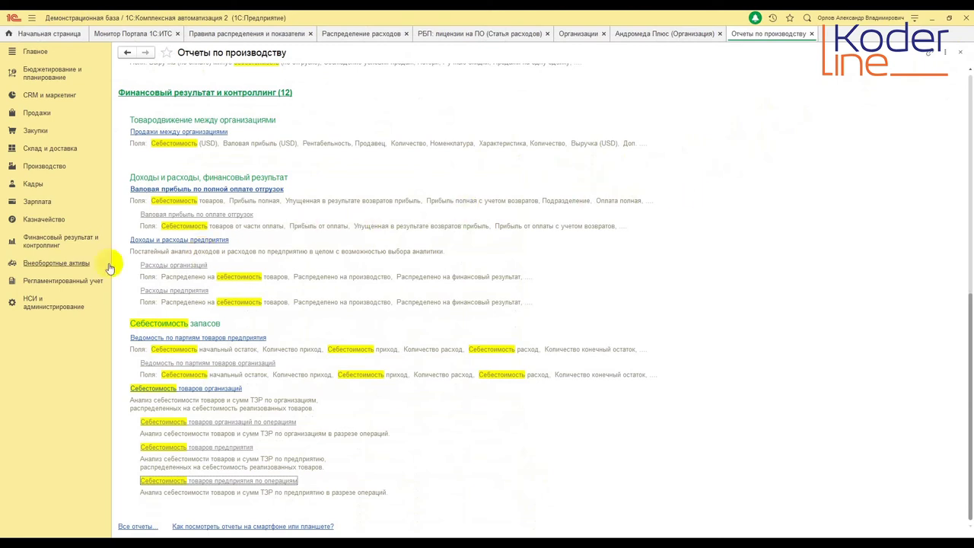
{"action": "left_click", "coordinate": [65, 242]}
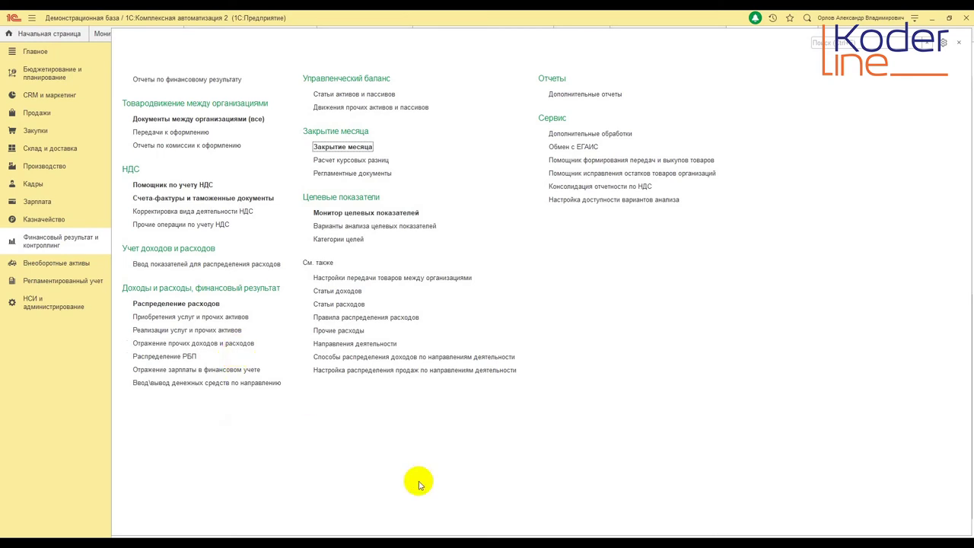
{"action": "left_click", "coordinate": [237, 344]}
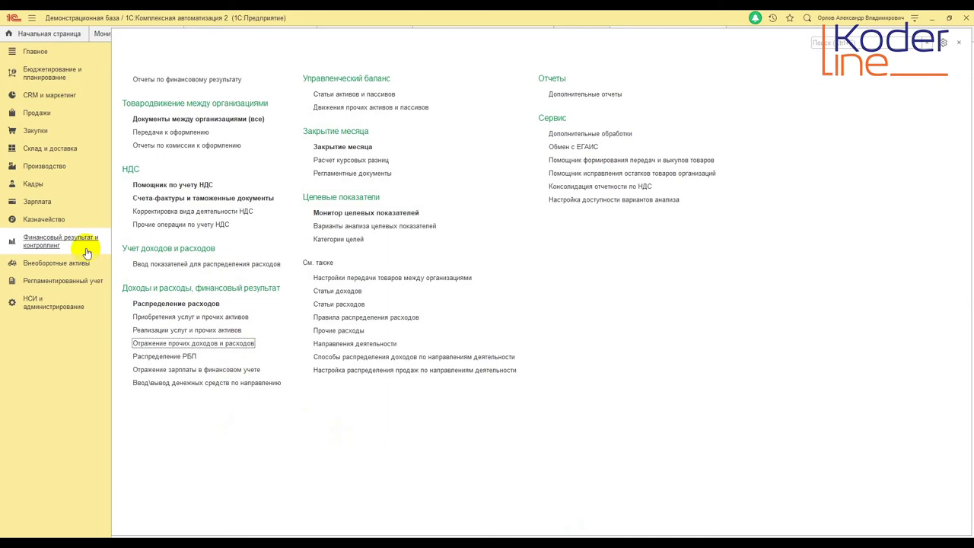
{"action": "left_click", "coordinate": [241, 344]}
Create a Регистрация расходов document and set its organization to Андромеда Плюс.
{"action": "left_click", "coordinate": [162, 88]}
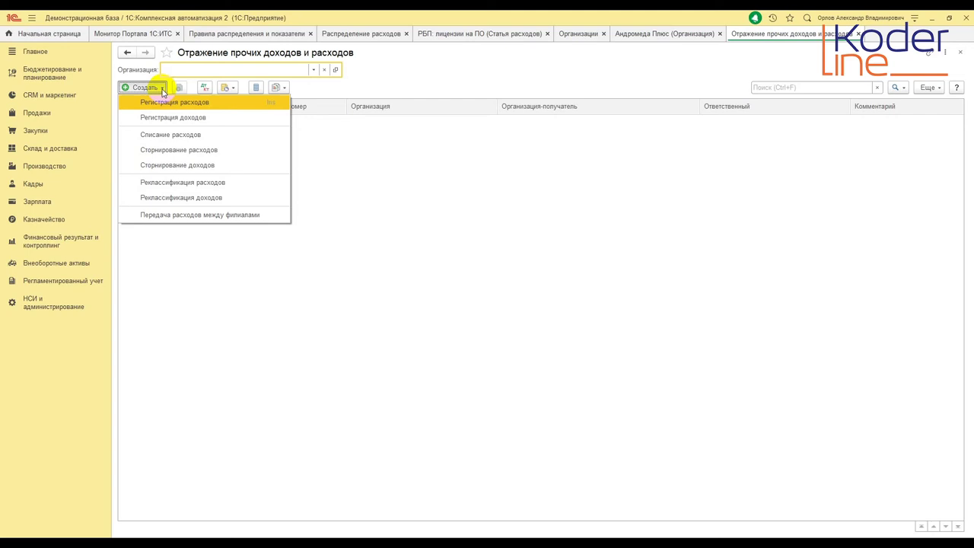
{"action": "left_click", "coordinate": [165, 102]}
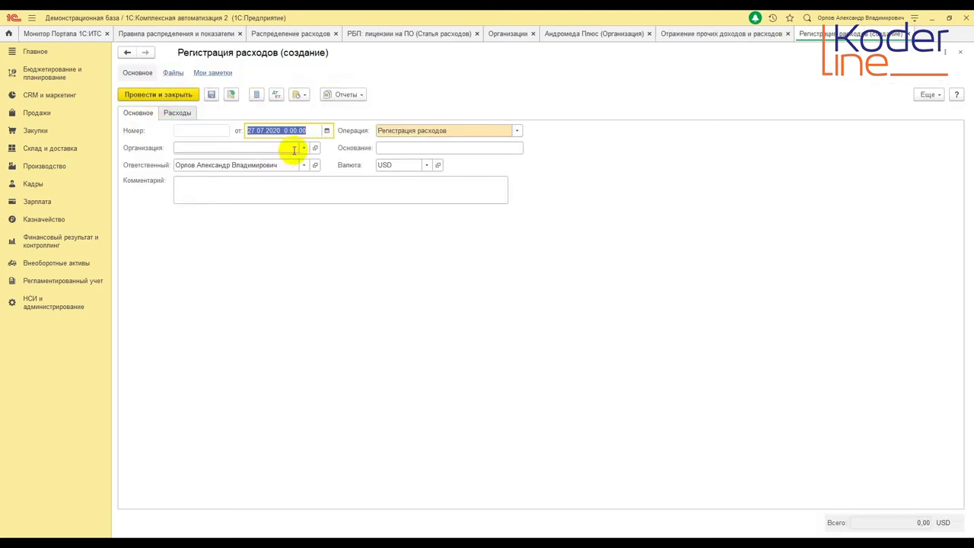
{"action": "left_click", "coordinate": [303, 148]}
{"action": "left_click", "coordinate": [257, 164]}
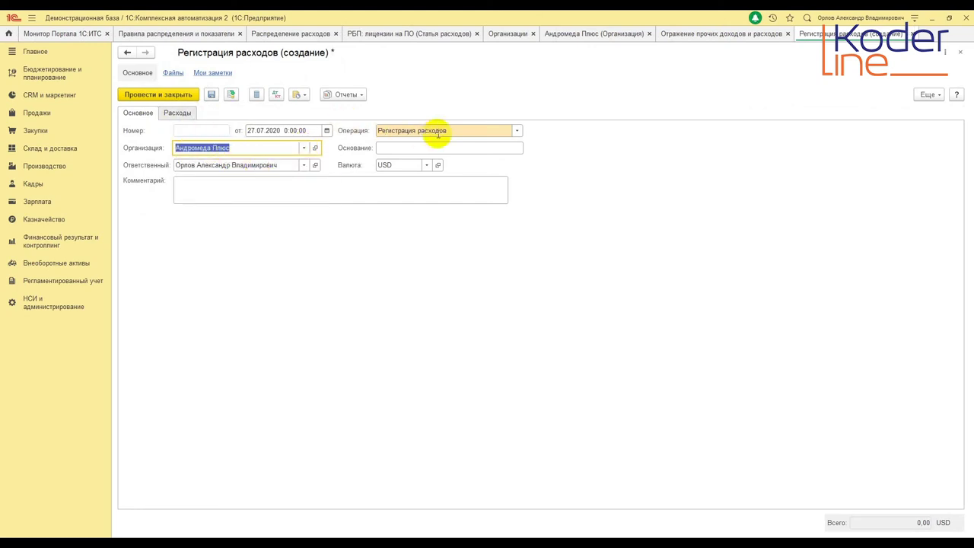
Add a line to the document's expenses with the expense item УТ-000011, Доначисление имущественных налогов.
{"action": "left_click", "coordinate": [516, 130]}
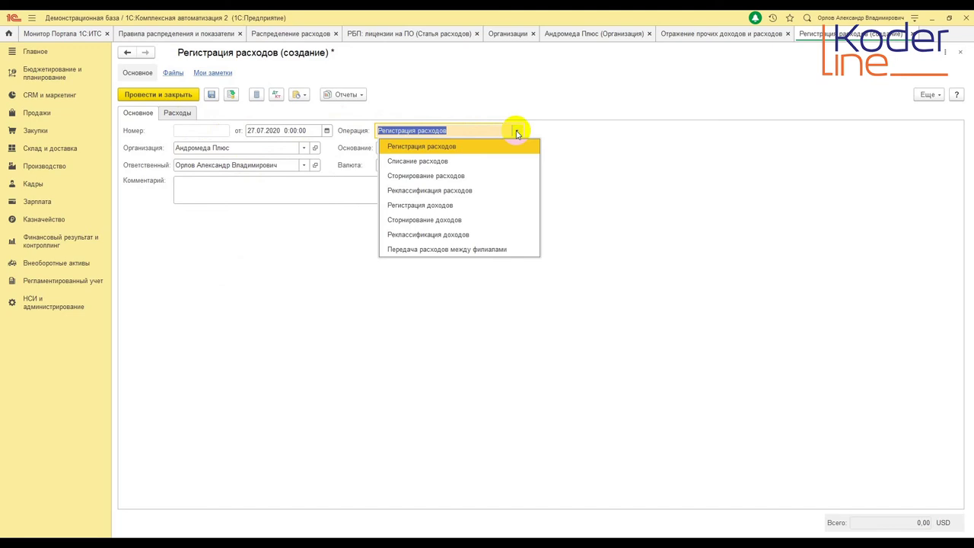
{"action": "left_click", "coordinate": [516, 131]}
{"action": "left_click", "coordinate": [177, 113]}
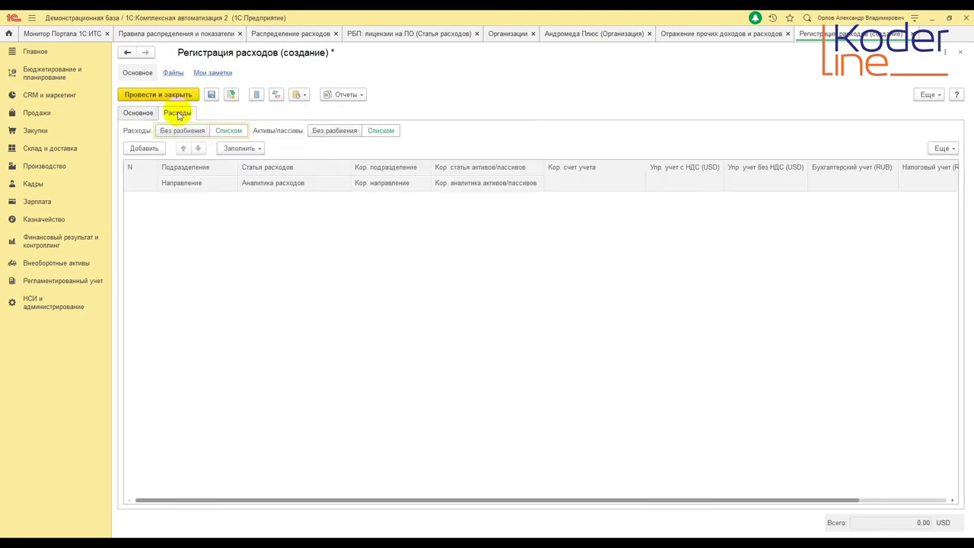
{"action": "left_click", "coordinate": [143, 149]}
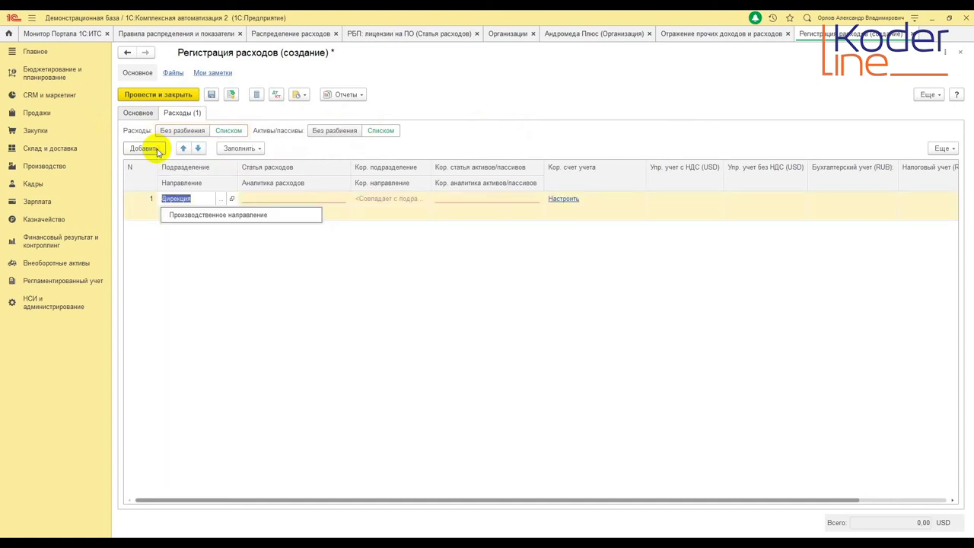
{"action": "left_click", "coordinate": [302, 200]}
{"action": "left_click", "coordinate": [318, 228]}
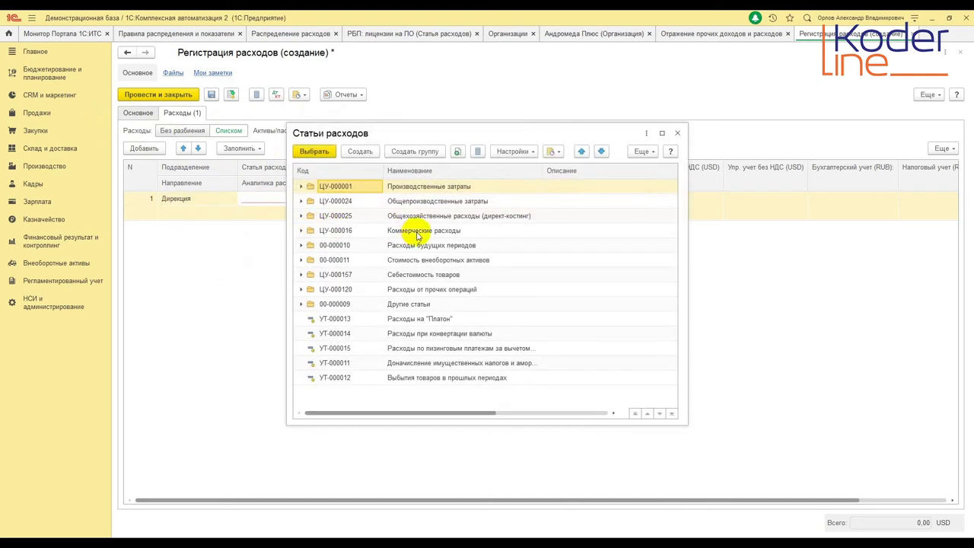
{"action": "double_click", "coordinate": [489, 362]}
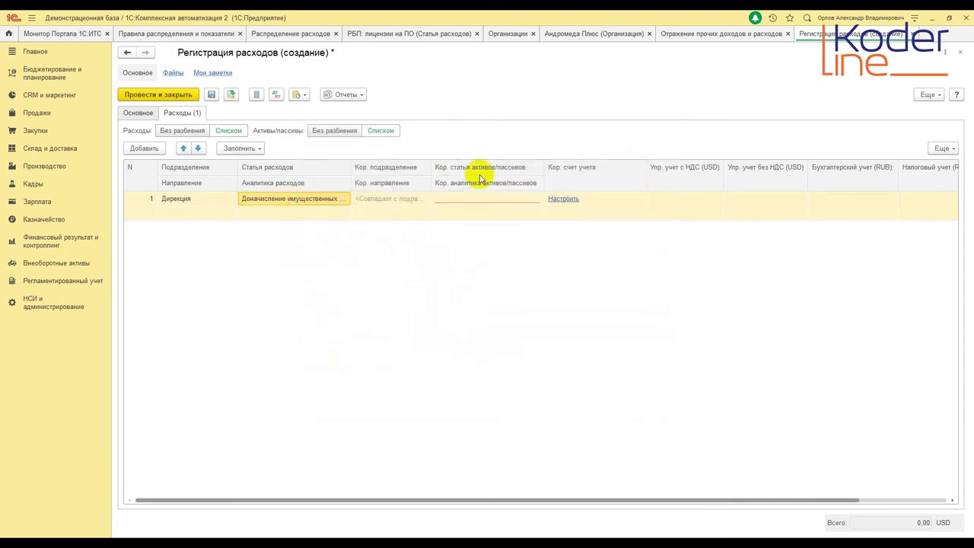
View the corresponding account setup of the expense line, close it without changes, and review the line's amount and date columns.
{"action": "left_click", "coordinate": [531, 203]}
{"action": "left_click", "coordinate": [563, 199]}
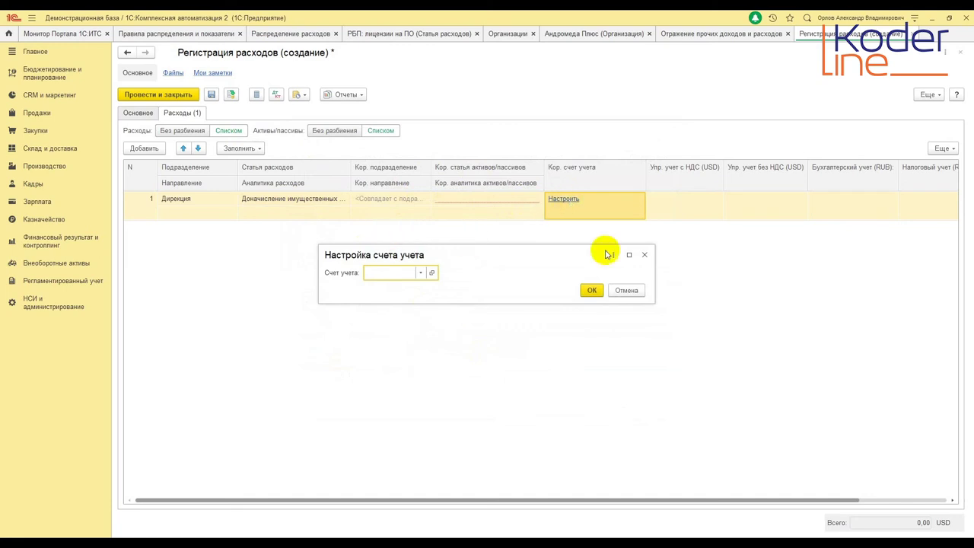
{"action": "left_click", "coordinate": [645, 254]}
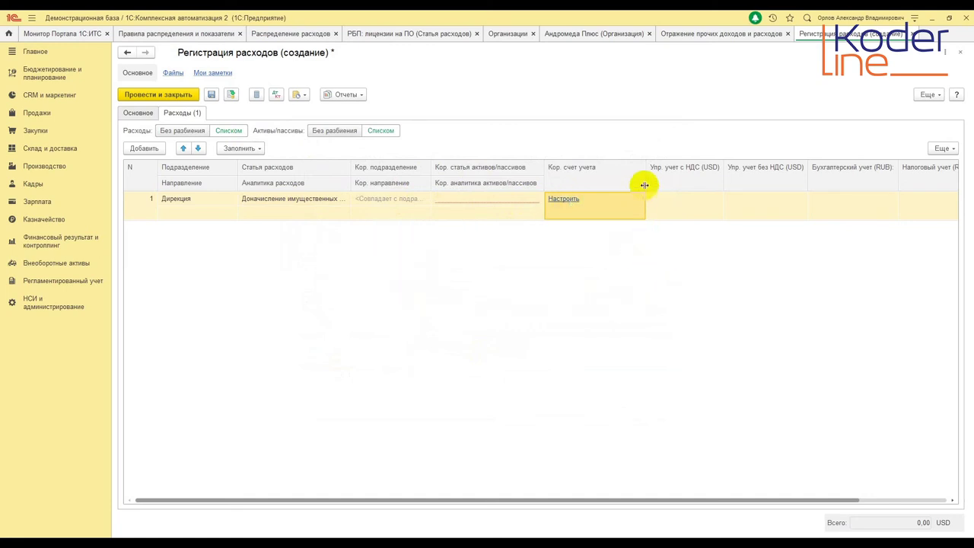
{"action": "left_click_drag", "start_coordinate": [572, 500], "coordinate": [677, 497]}
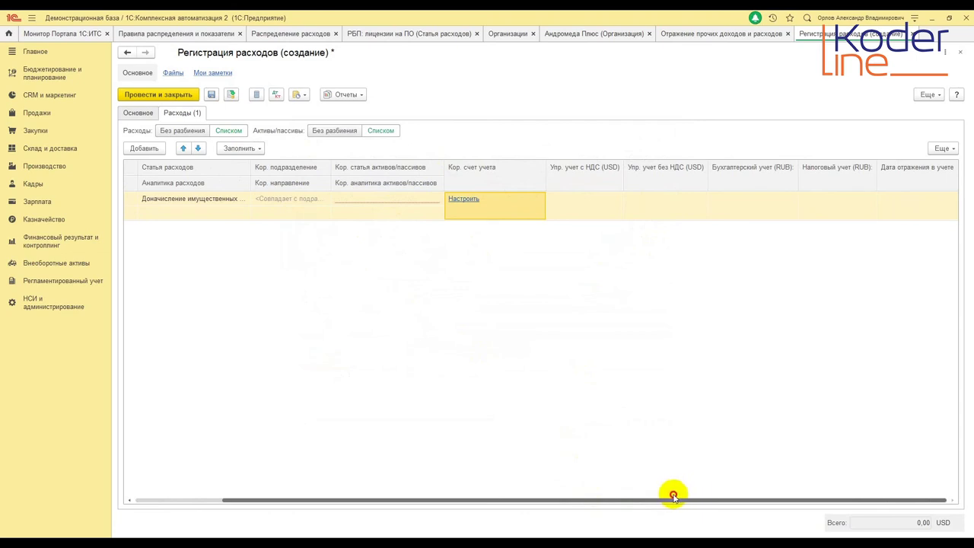
{"action": "left_click_drag", "start_coordinate": [674, 497], "coordinate": [659, 496]}
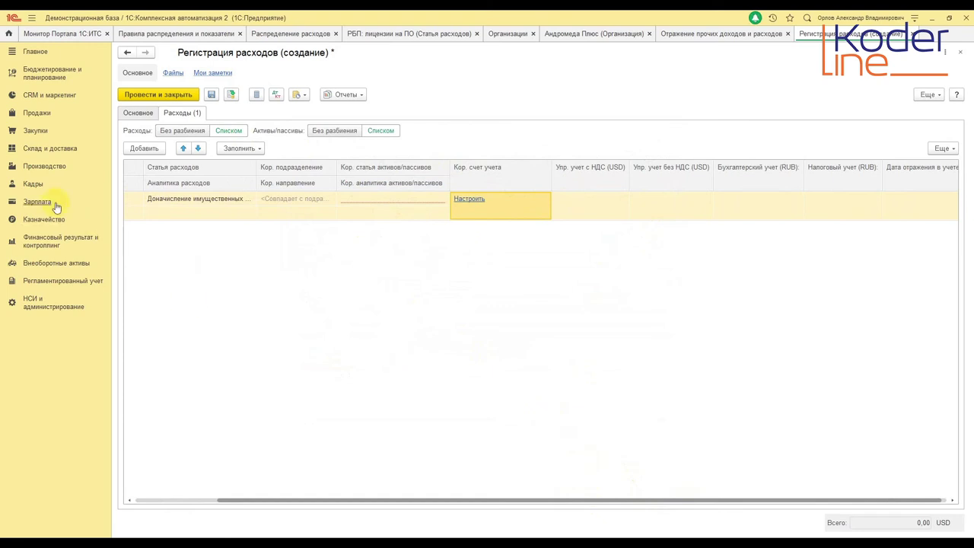
Change the document's operation to Списание расходов and review the other available operations.
{"action": "left_click", "coordinate": [138, 114]}
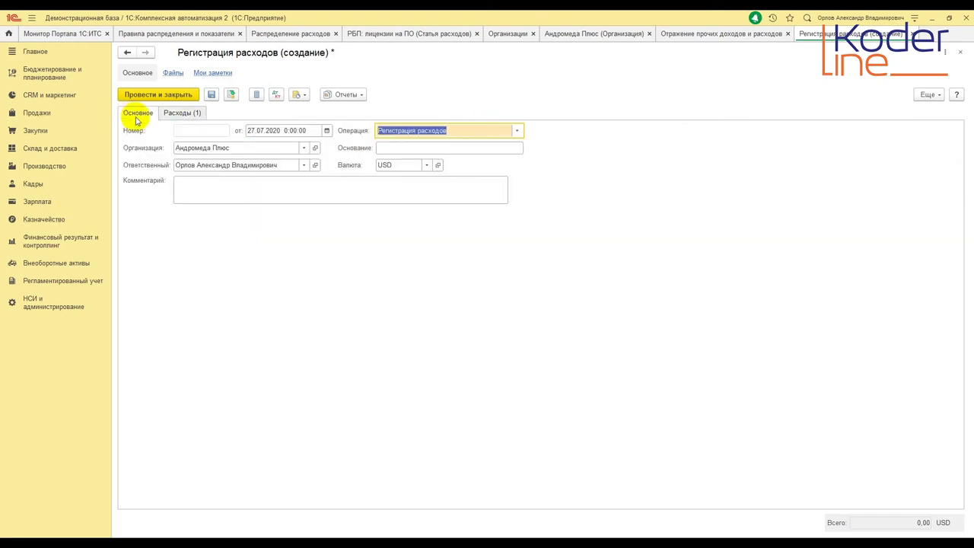
{"action": "left_click", "coordinate": [516, 131]}
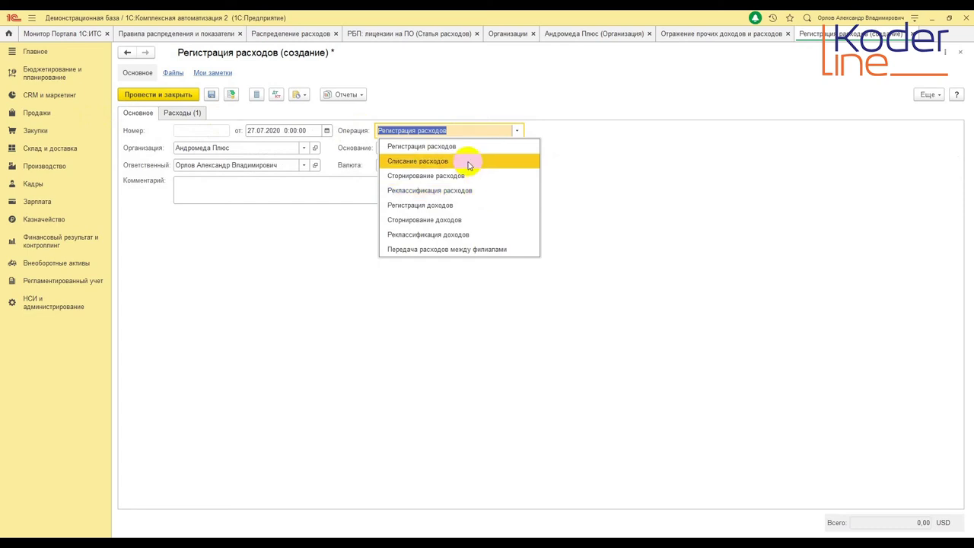
{"action": "left_click", "coordinate": [468, 161]}
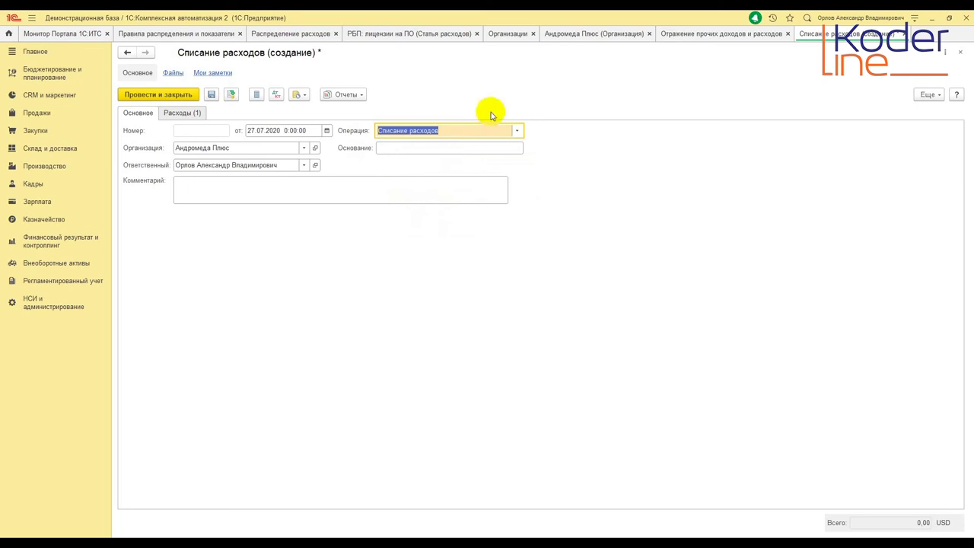
{"action": "left_click", "coordinate": [517, 130]}
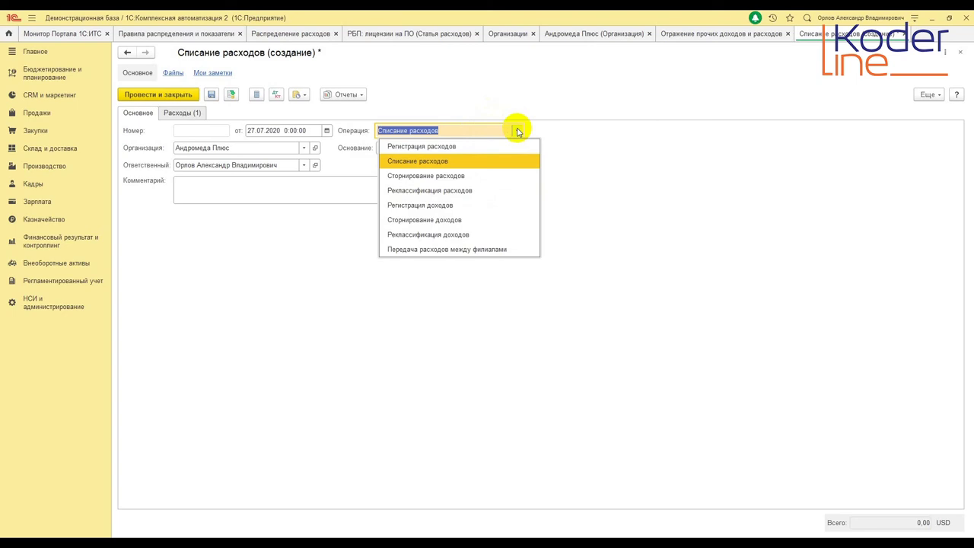
{"action": "left_click", "coordinate": [591, 112]}
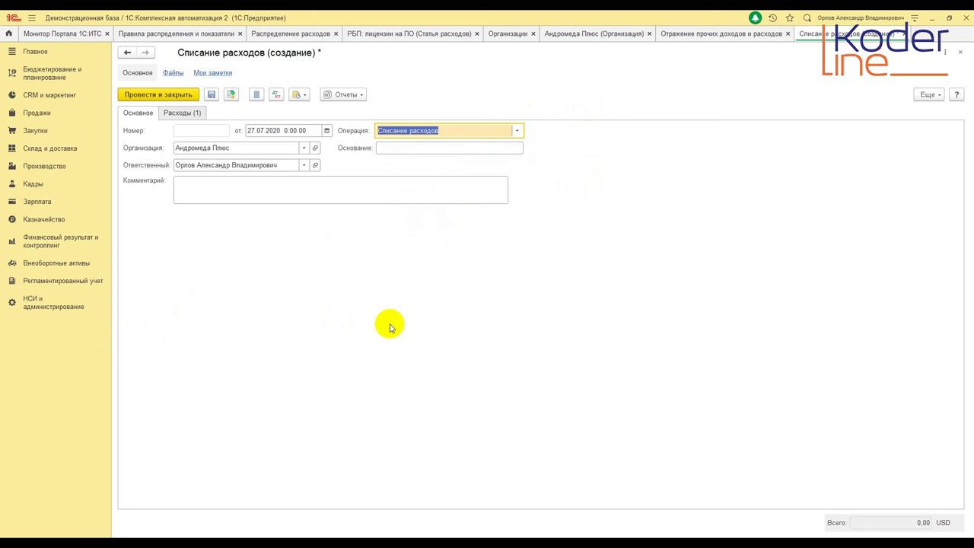
Check the expense lines of the Списание расходов document and close it without saving.
{"action": "left_click", "coordinate": [177, 113]}
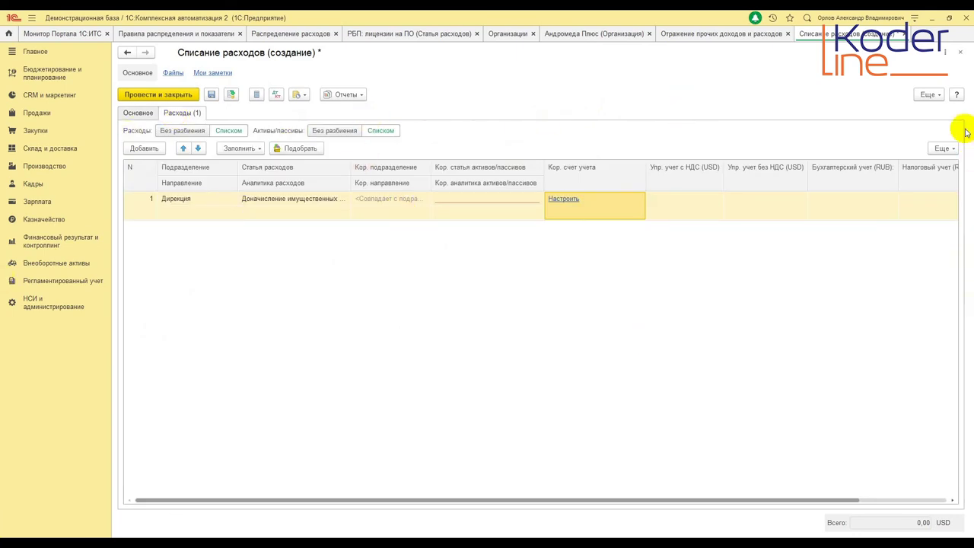
{"action": "left_click", "coordinate": [960, 52]}
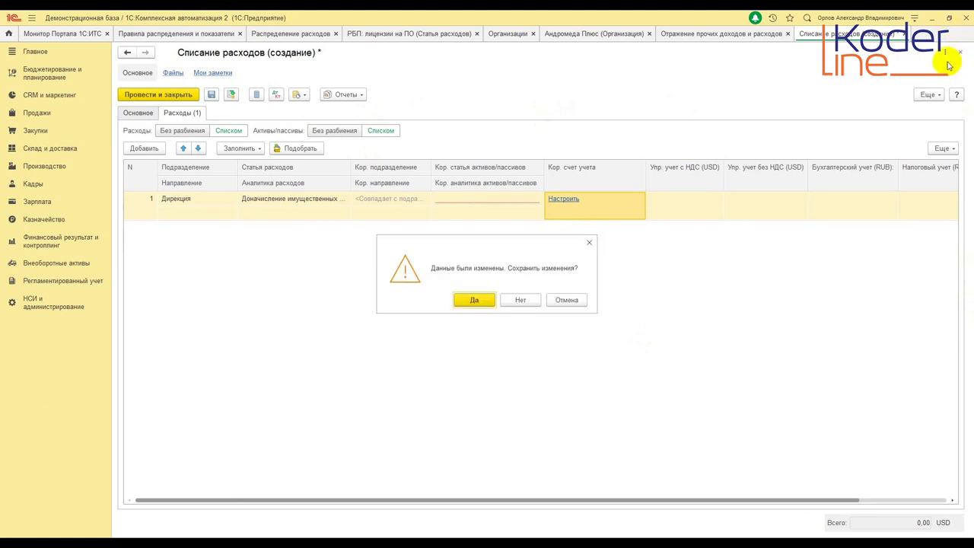
{"action": "left_click", "coordinate": [521, 300]}
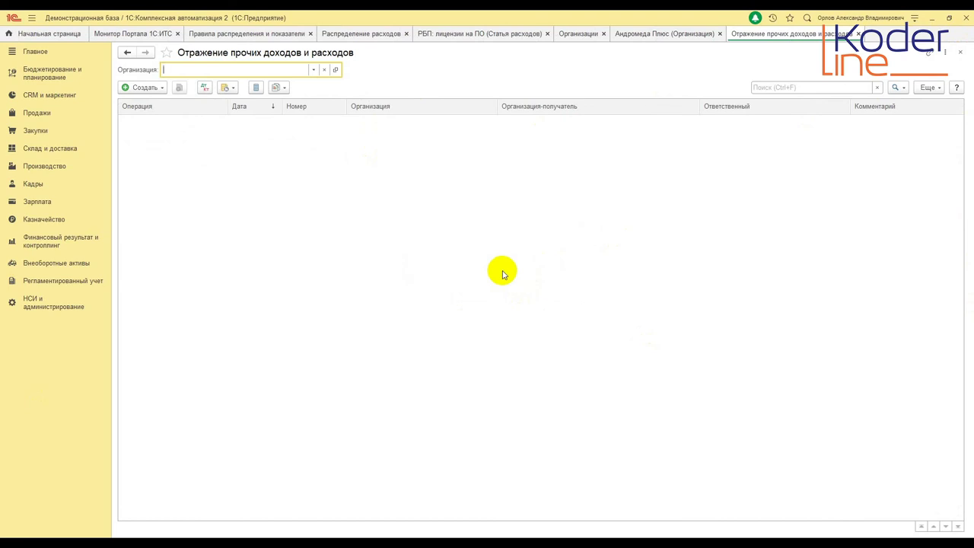
{"action": "left_click", "coordinate": [503, 274]}
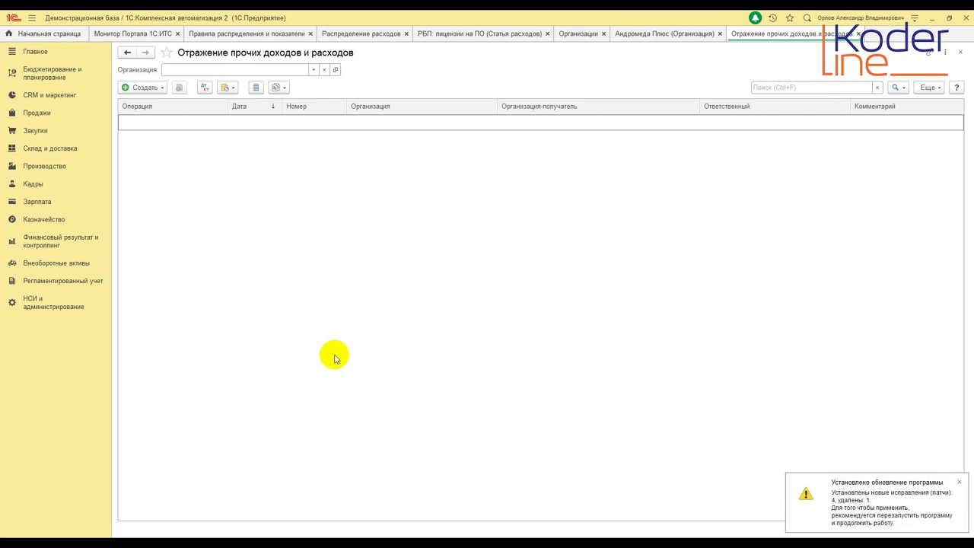
Search the financial result reports for "валовая" and open the report Валовая прибыль предприятия.
{"action": "left_click", "coordinate": [80, 283]}
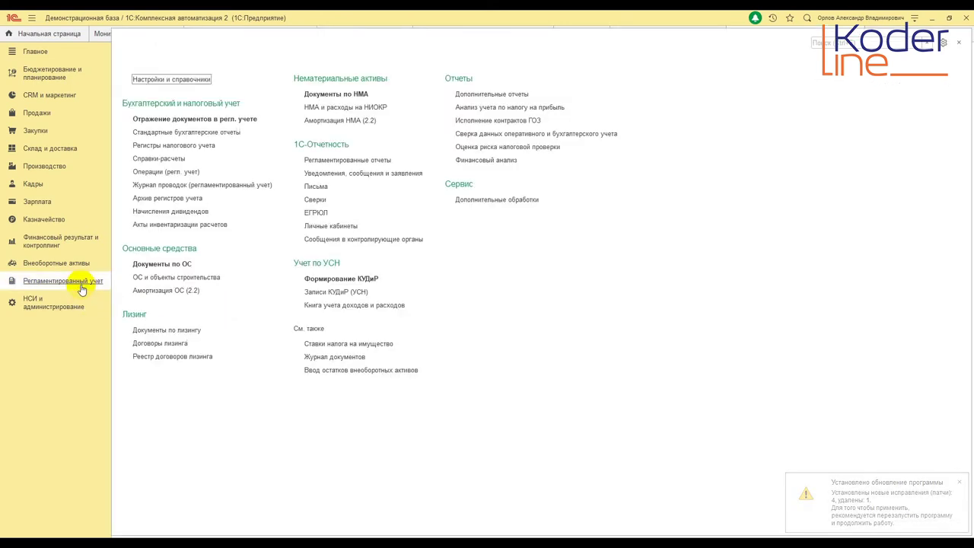
{"action": "left_click", "coordinate": [80, 242]}
{"action": "left_click", "coordinate": [229, 80]}
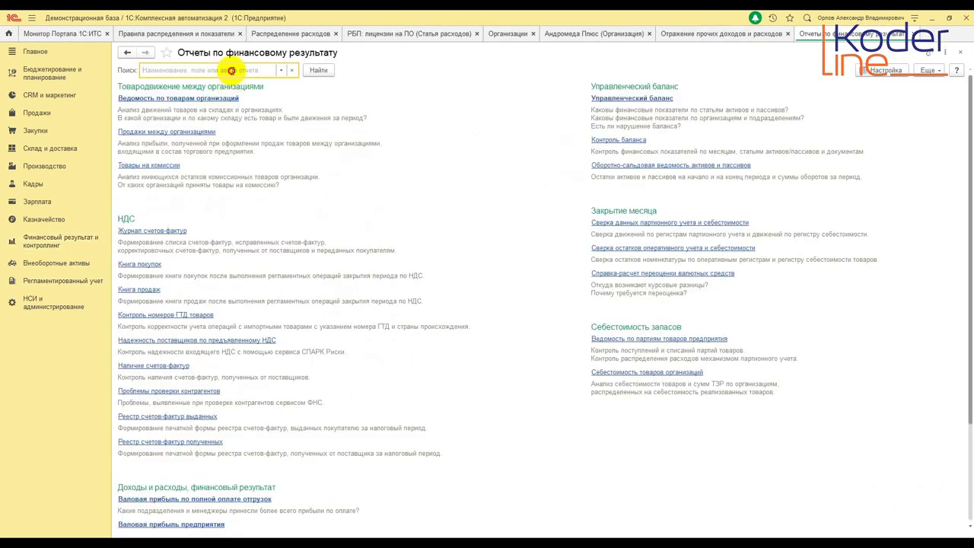
{"action": "type", "text": "валовая"}
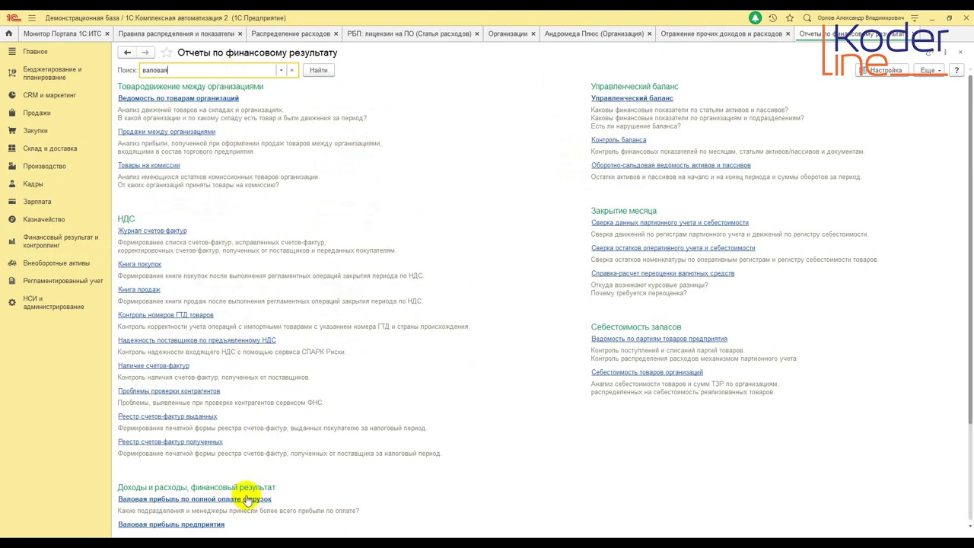
{"action": "scroll", "coordinate": [220, 529], "scroll_direction": "down", "scroll_amount": 2}
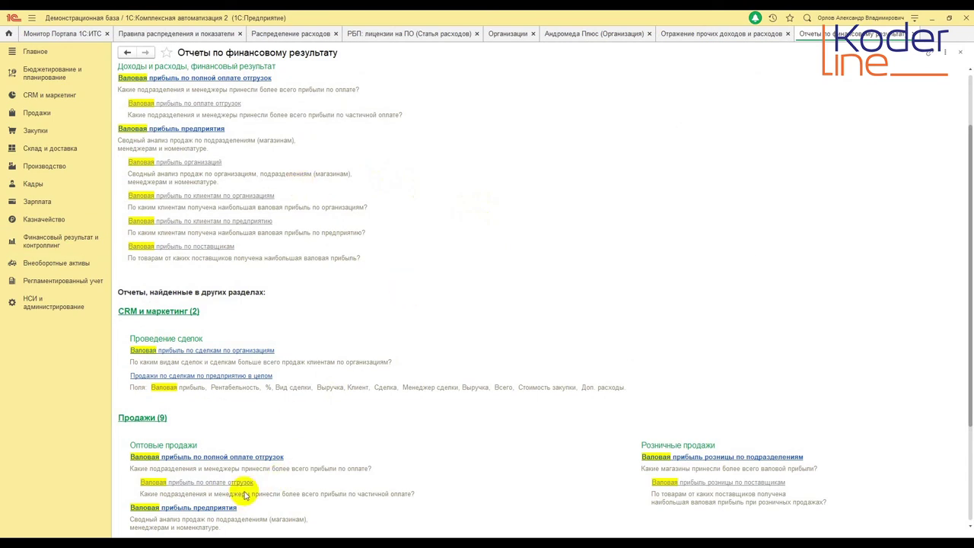
{"action": "left_click", "coordinate": [220, 507]}
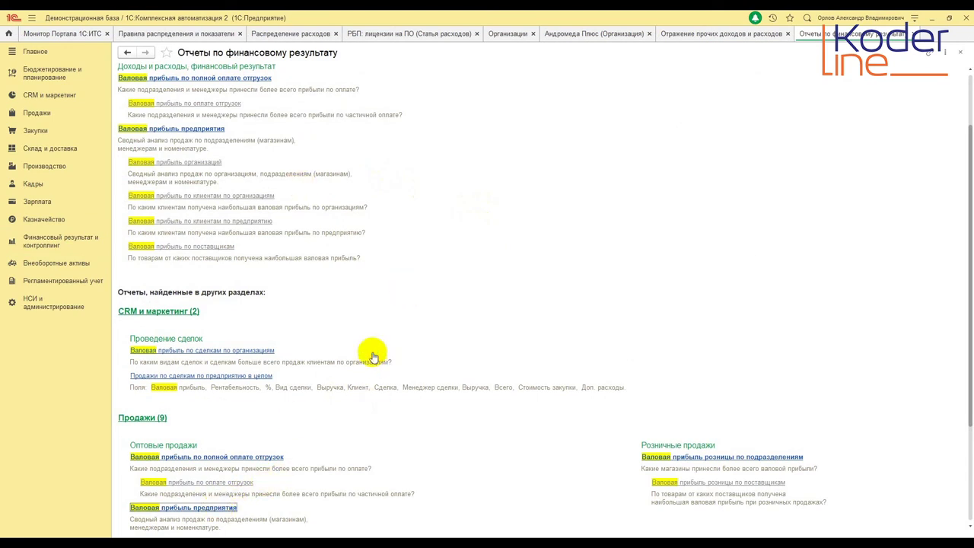
Generate and review the report Валовая прибыль предприятия, and close it together with the list of financial result reports.
{"action": "left_click", "coordinate": [141, 105]}
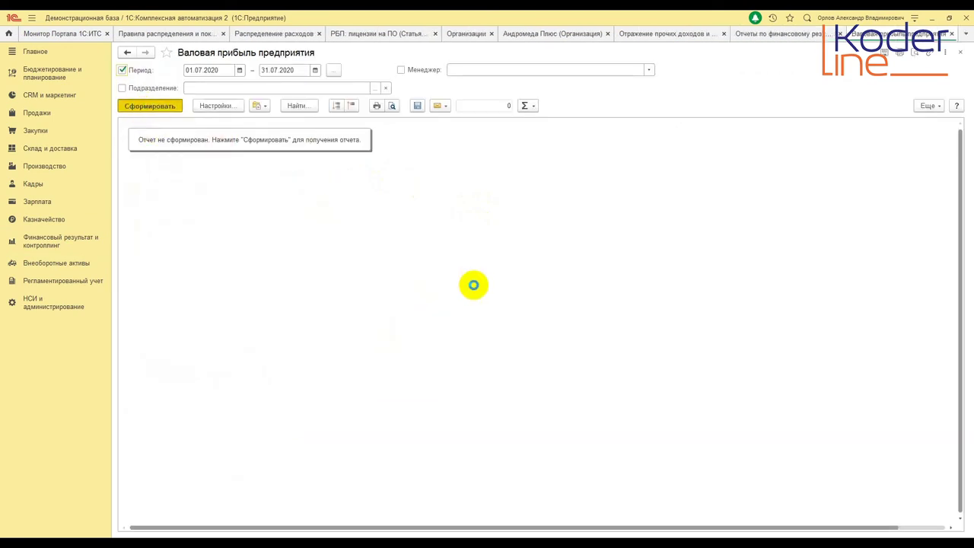
{"action": "scroll", "coordinate": [554, 206], "scroll_direction": "down", "scroll_amount": 1}
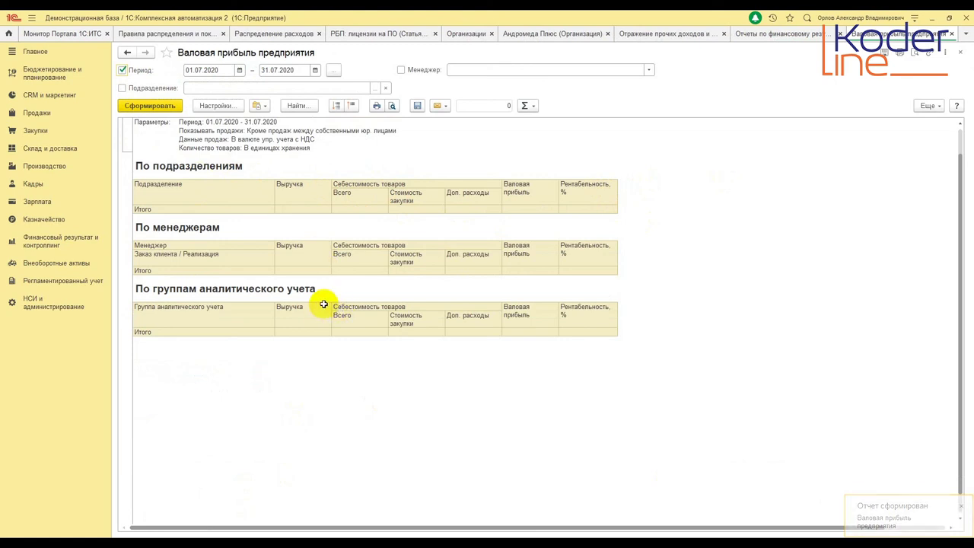
{"action": "left_click", "coordinate": [685, 238]}
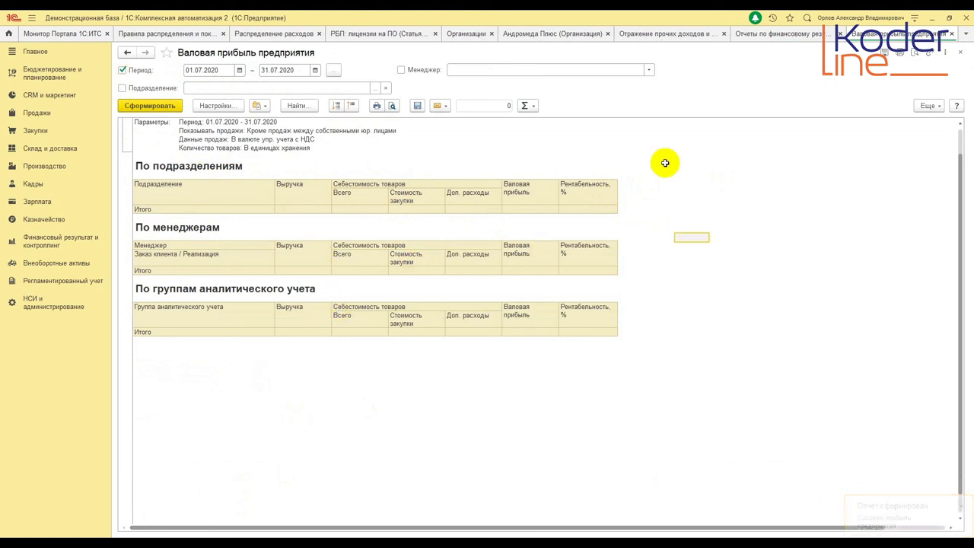
{"action": "left_click", "coordinate": [962, 54]}
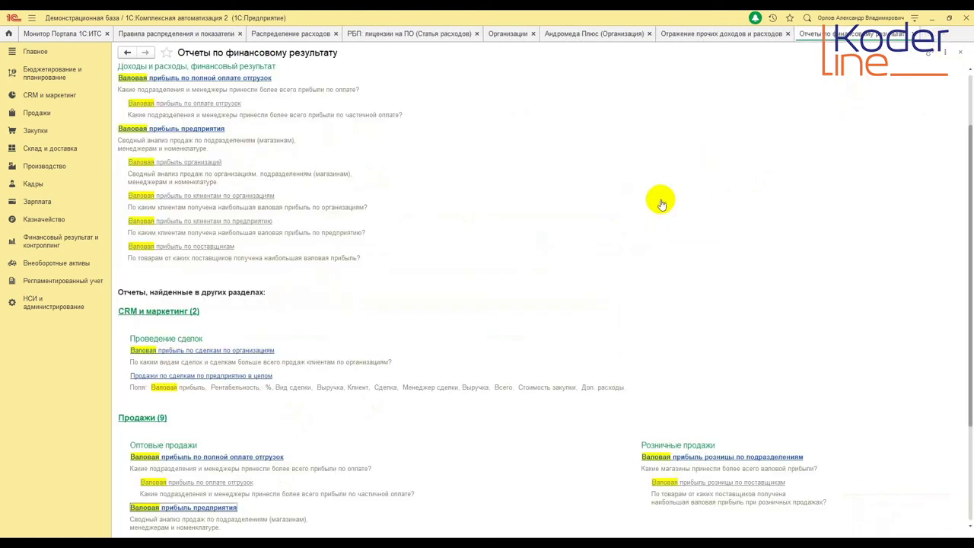
{"action": "key", "text": "Return"}
{"action": "left_click", "coordinate": [960, 52]}
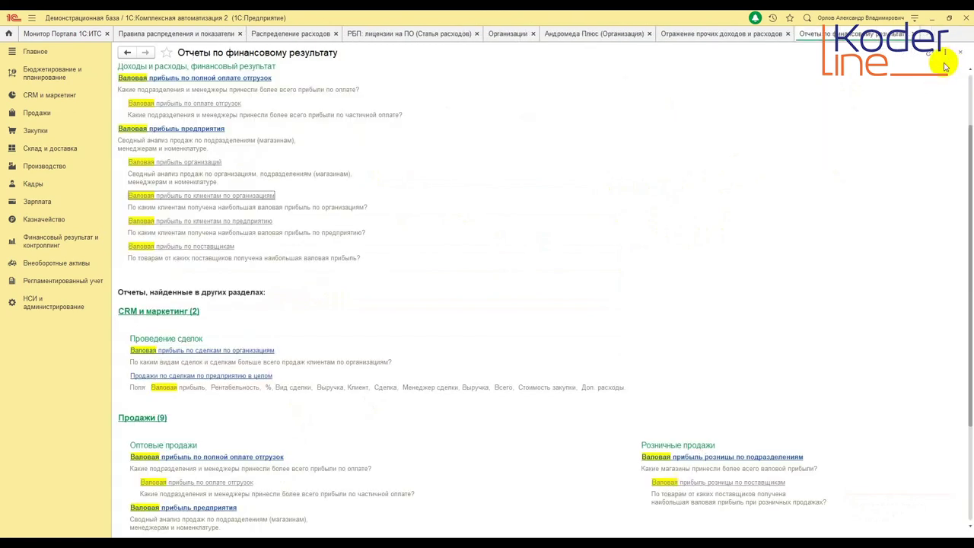
{"action": "left_click", "coordinate": [960, 53]}
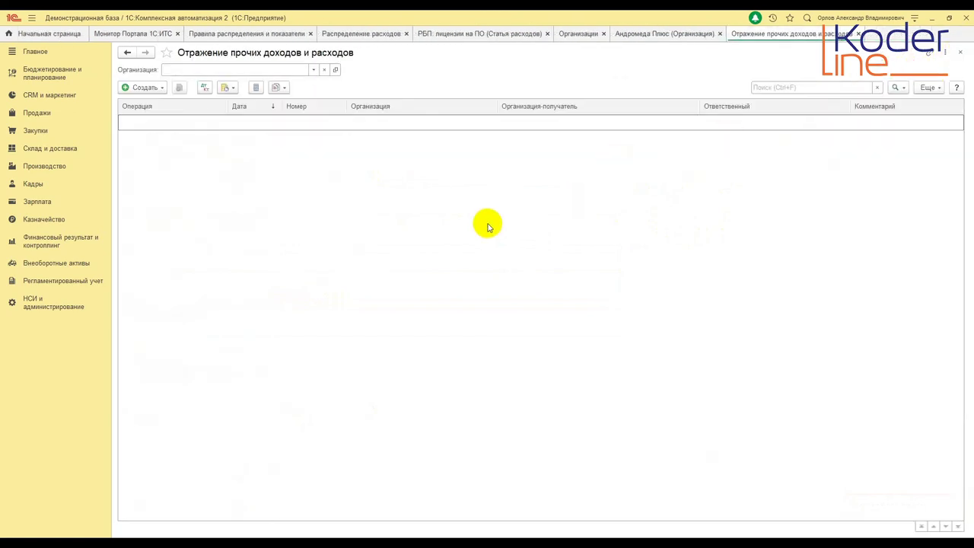
Open the Финансовый результат и контроллинг section.
{"action": "left_click", "coordinate": [65, 250]}
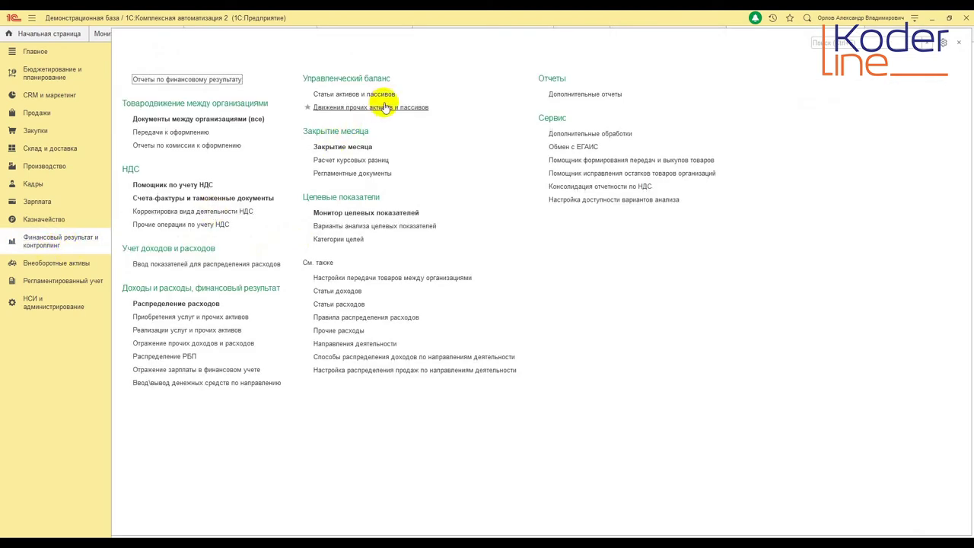